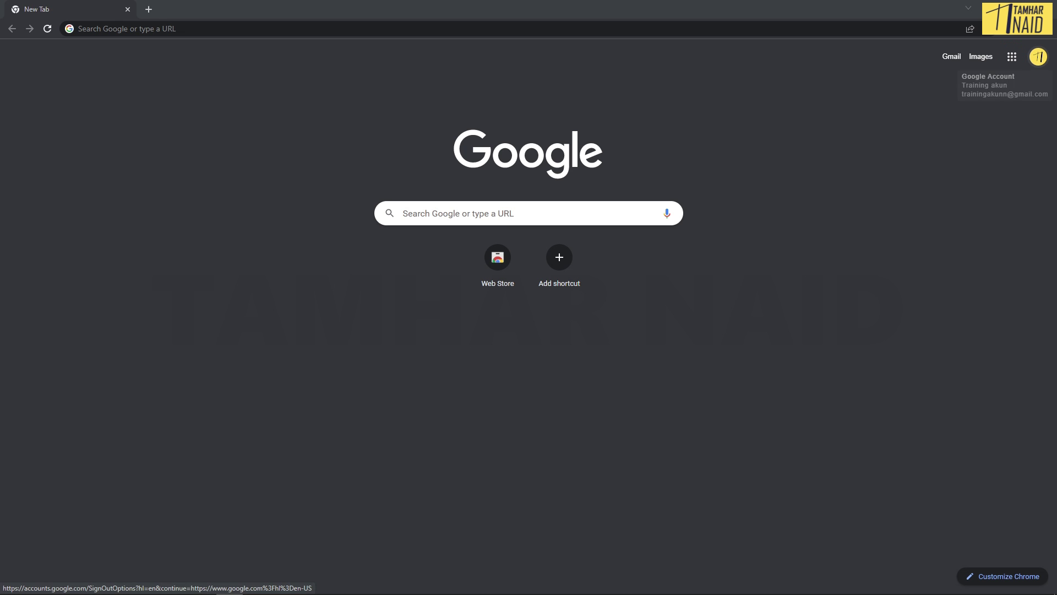
Step: Launch Google Meet from the Google apps grid in Chrome
click(1012, 57)
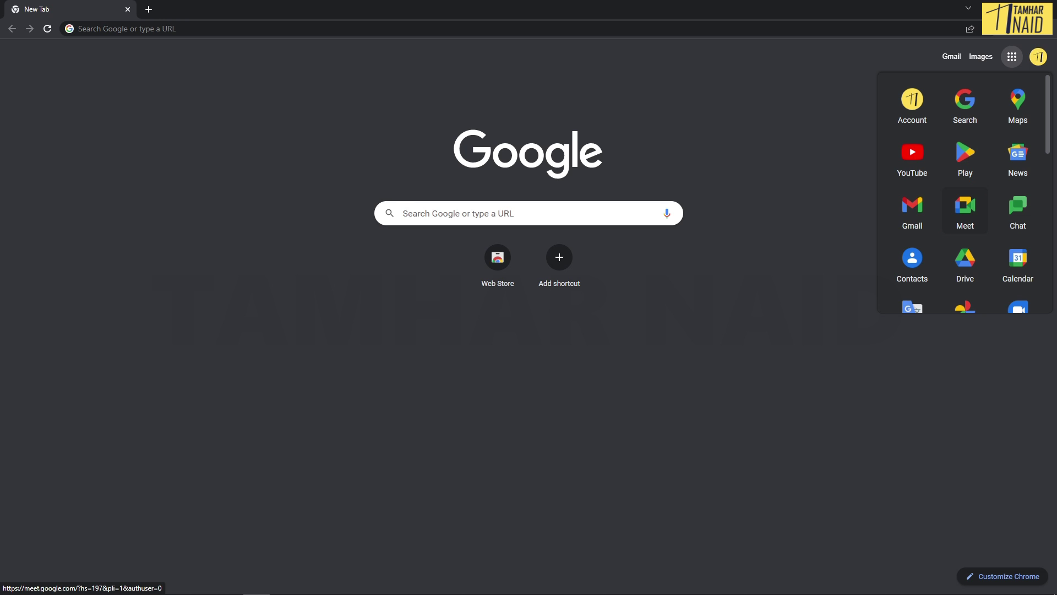
click(965, 210)
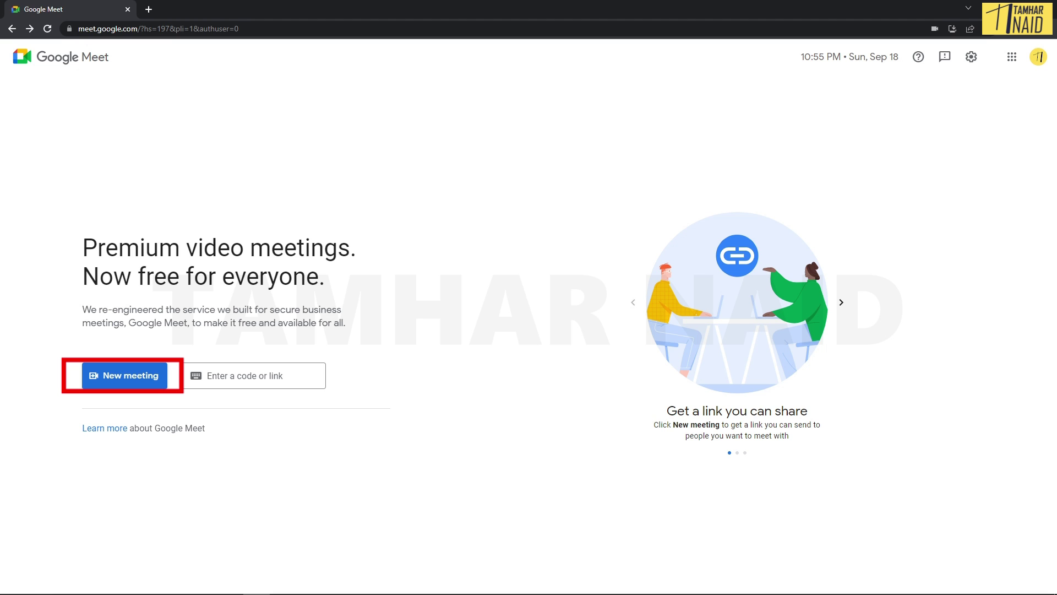
Step: Create and copy the meeting-for-later link meet.google.com/yfw-auip-miv, then dismiss its dialog
click(125, 375)
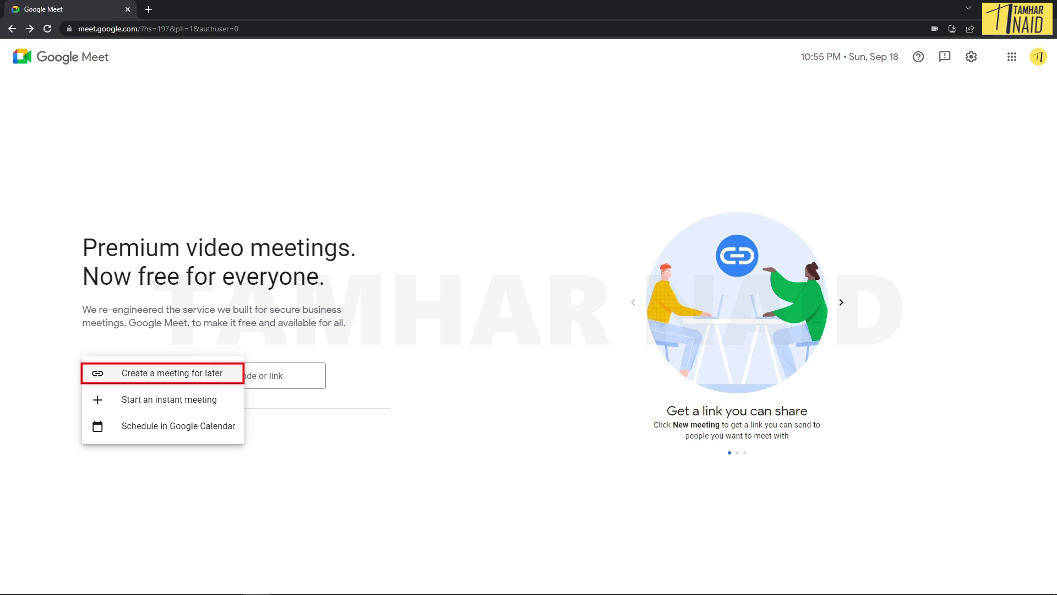
key(Return)
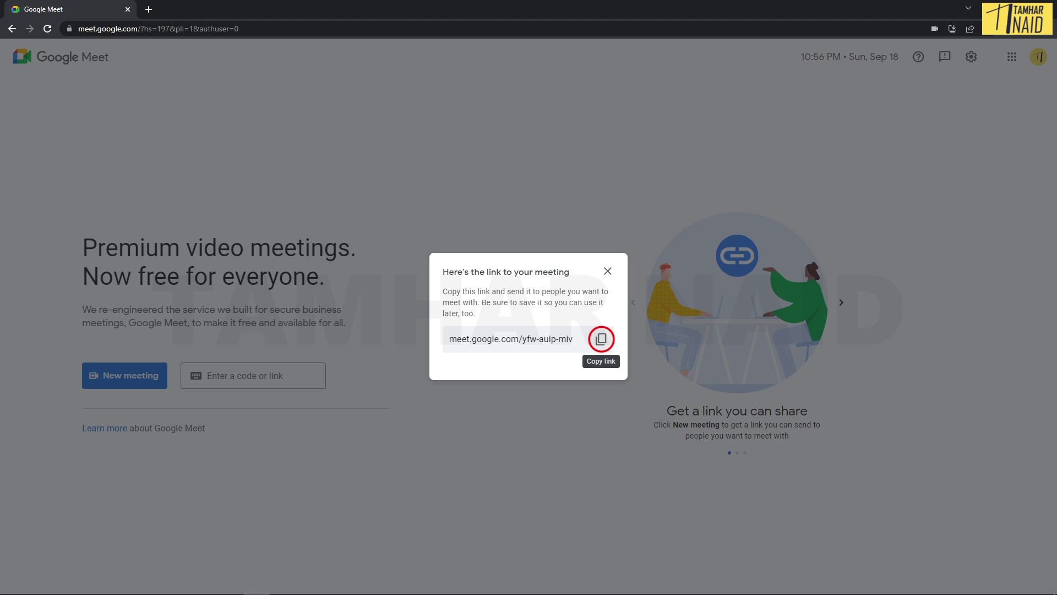
click(600, 338)
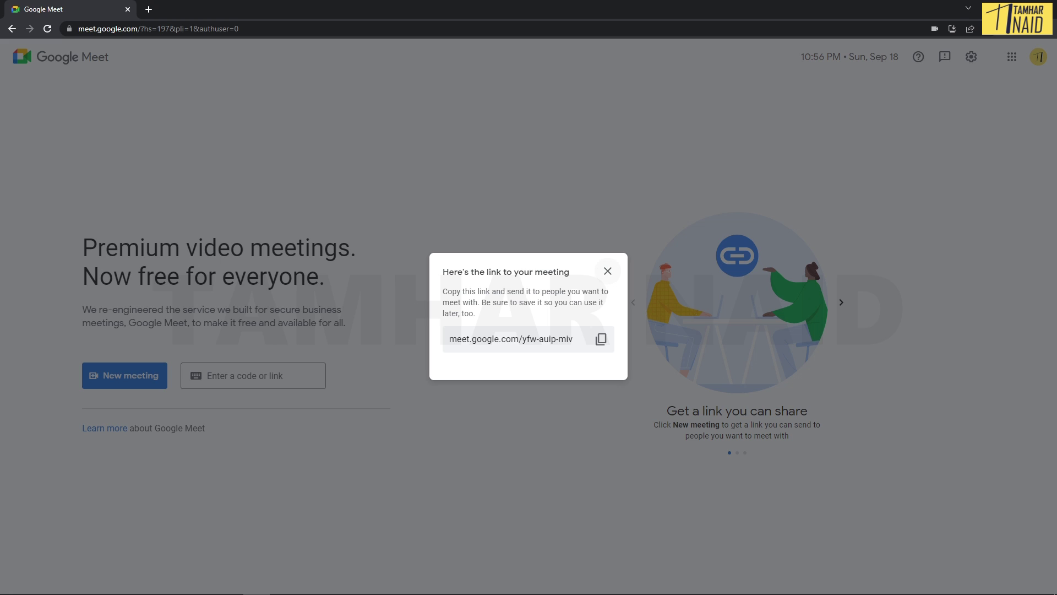
key(alt+Left)
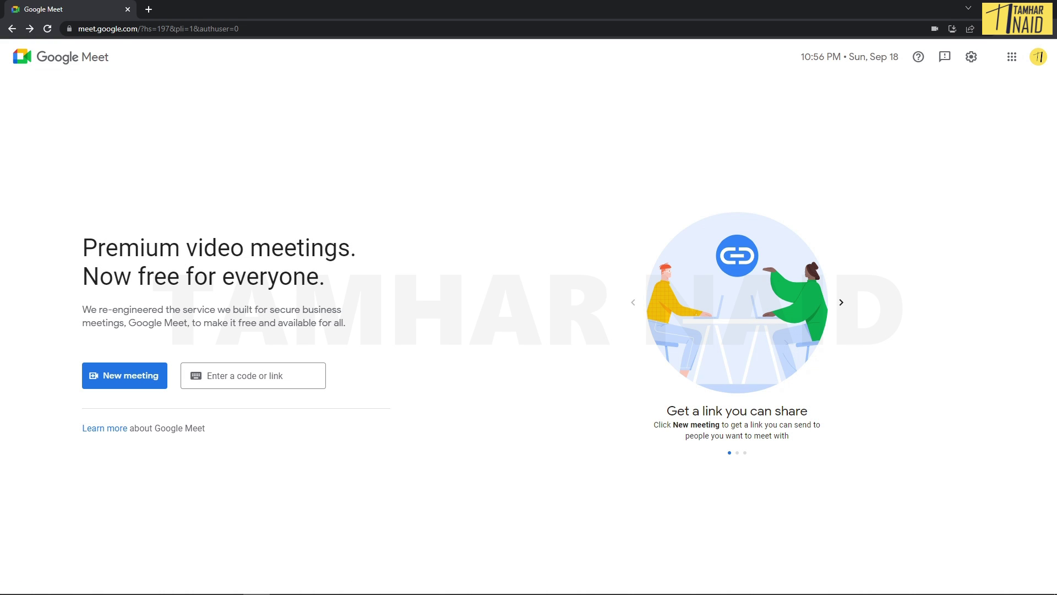
Step: Schedule a new Meet meeting in Google Calendar from the New meeting options
key(Return)
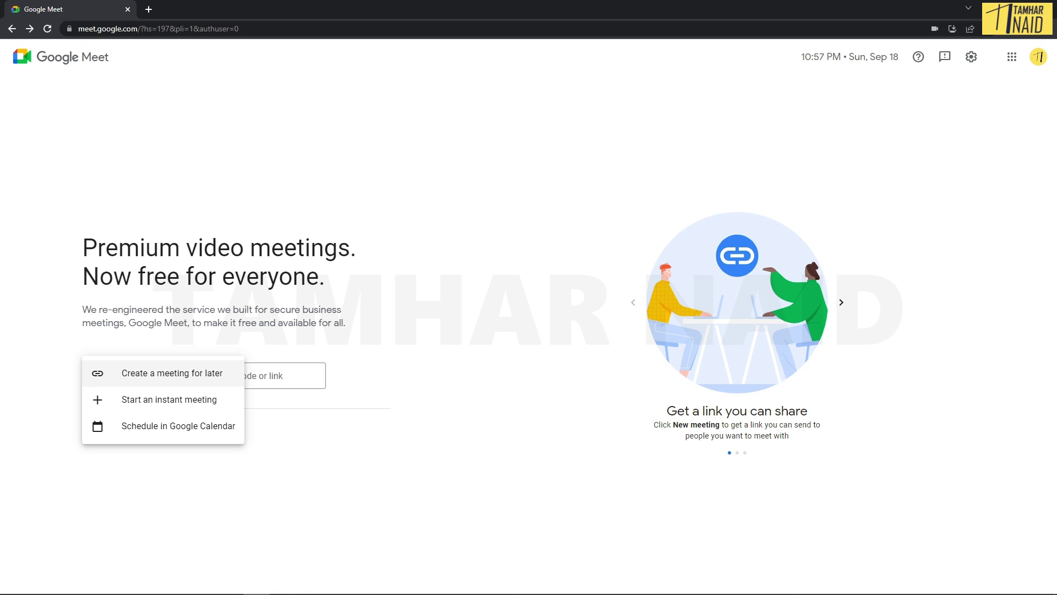
key(Down)
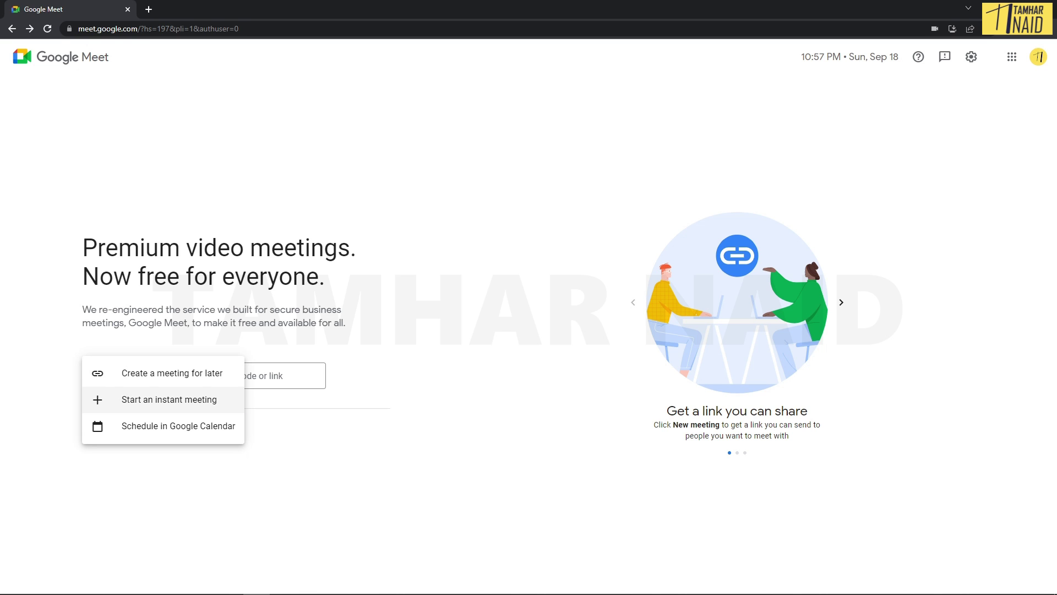
key(Down)
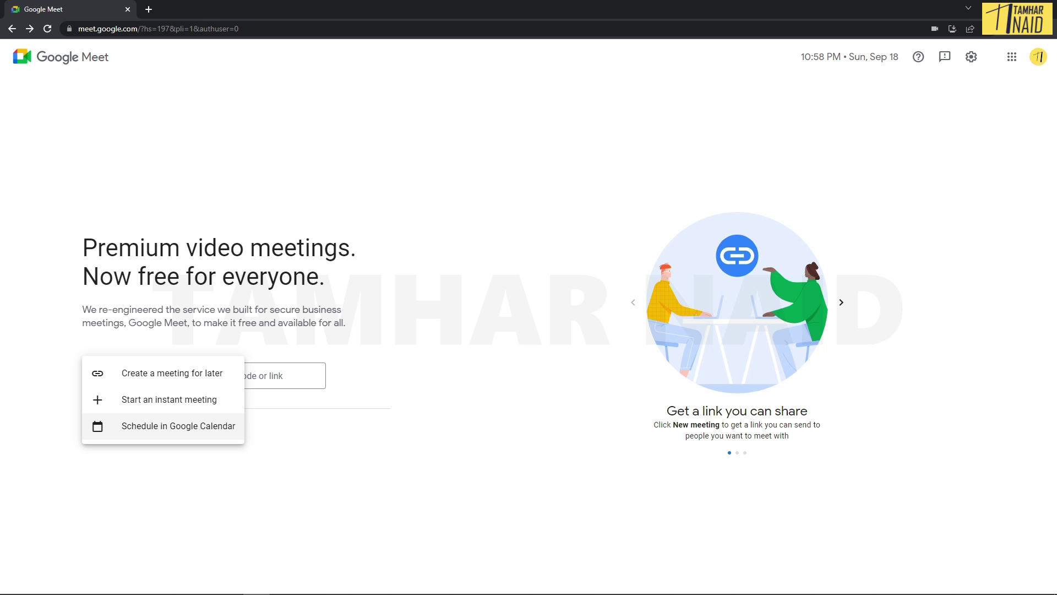
click(179, 425)
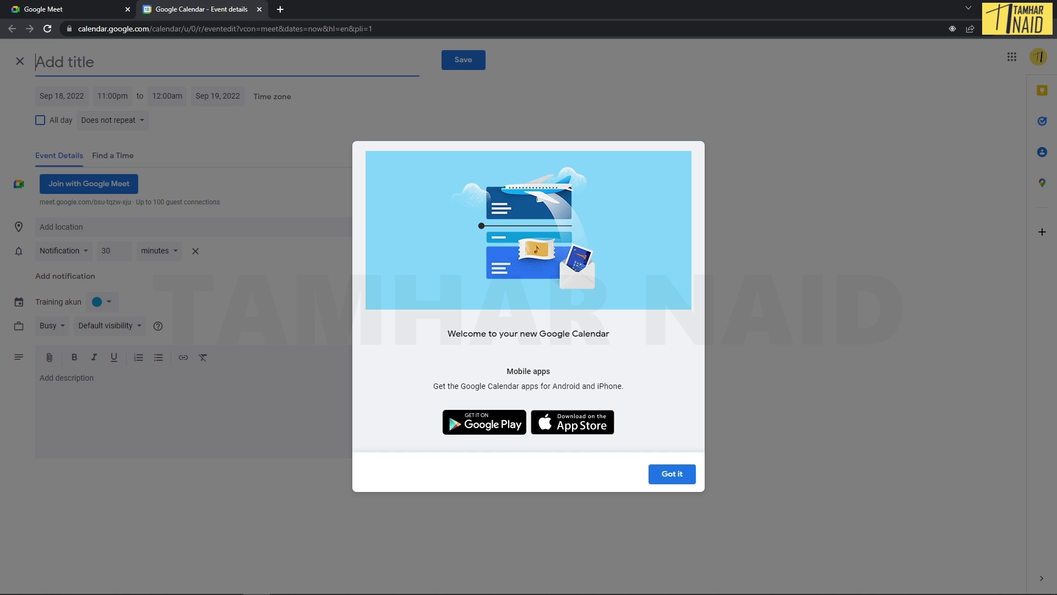
Step: Dismiss the Calendar welcome message and check the Sep 18 start and Sep 19 end dates
click(672, 473)
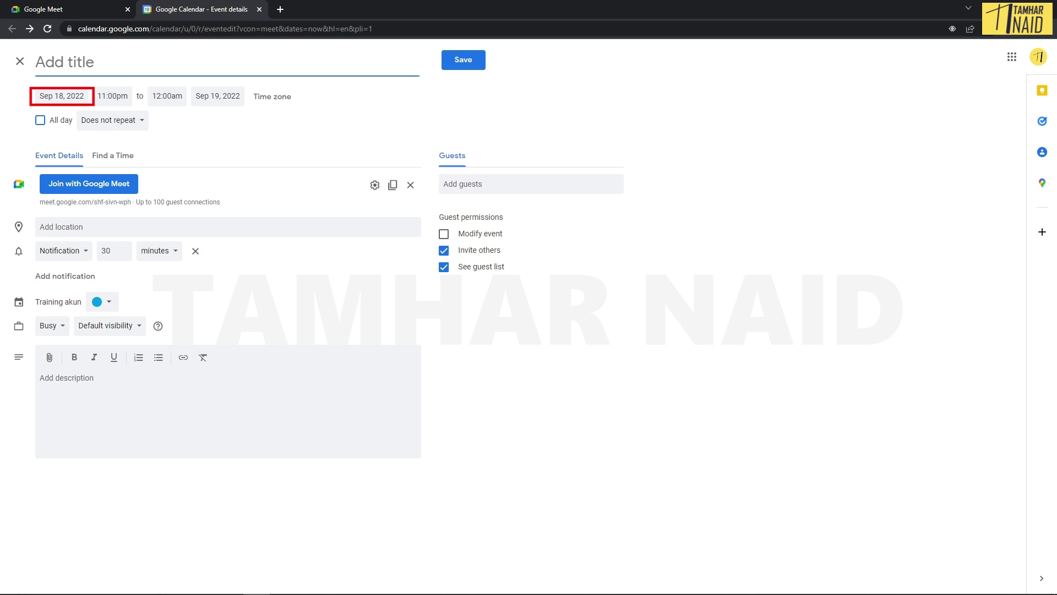
click(61, 95)
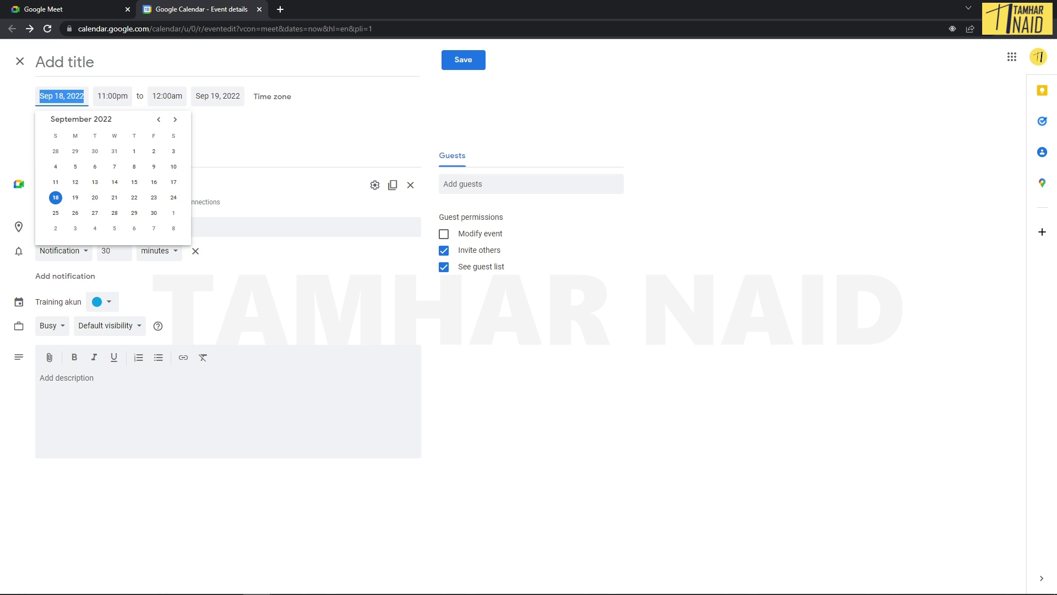
click(218, 96)
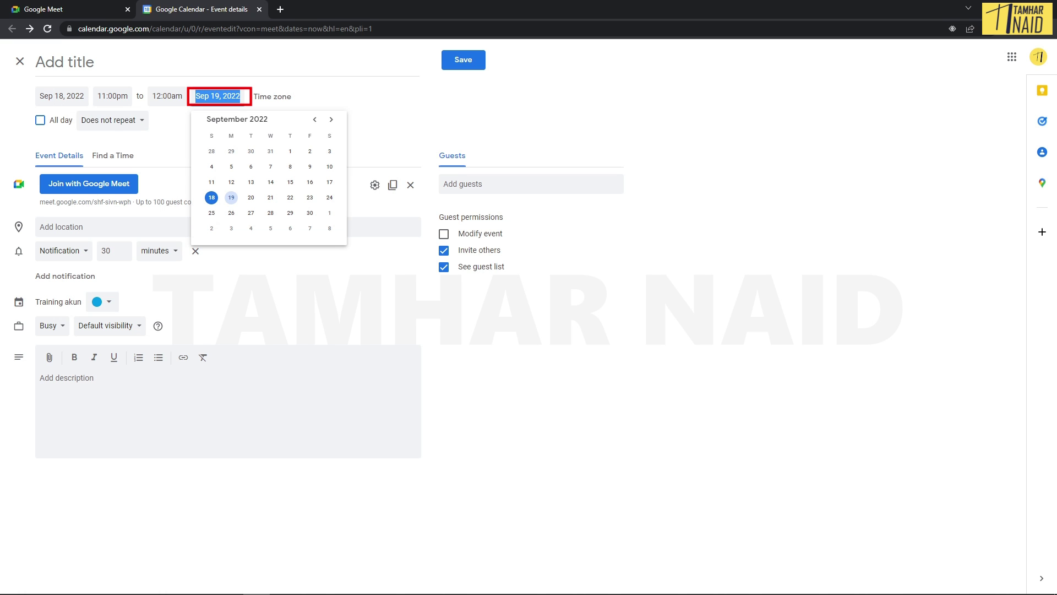
Step: Review the 11:00pm–12:00am times and the event time zone, leaving them unchanged
click(112, 96)
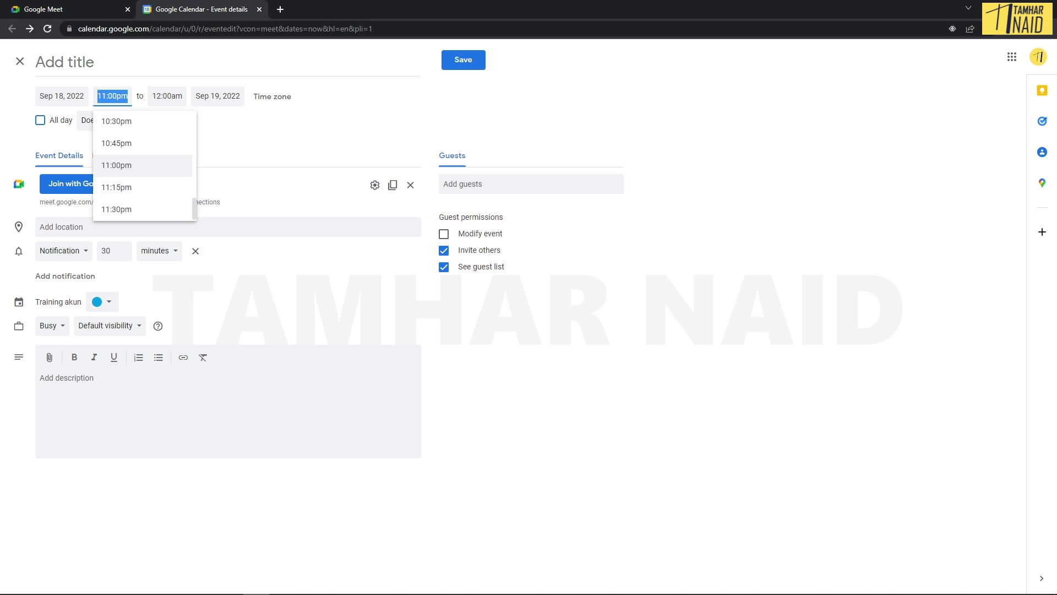
click(166, 95)
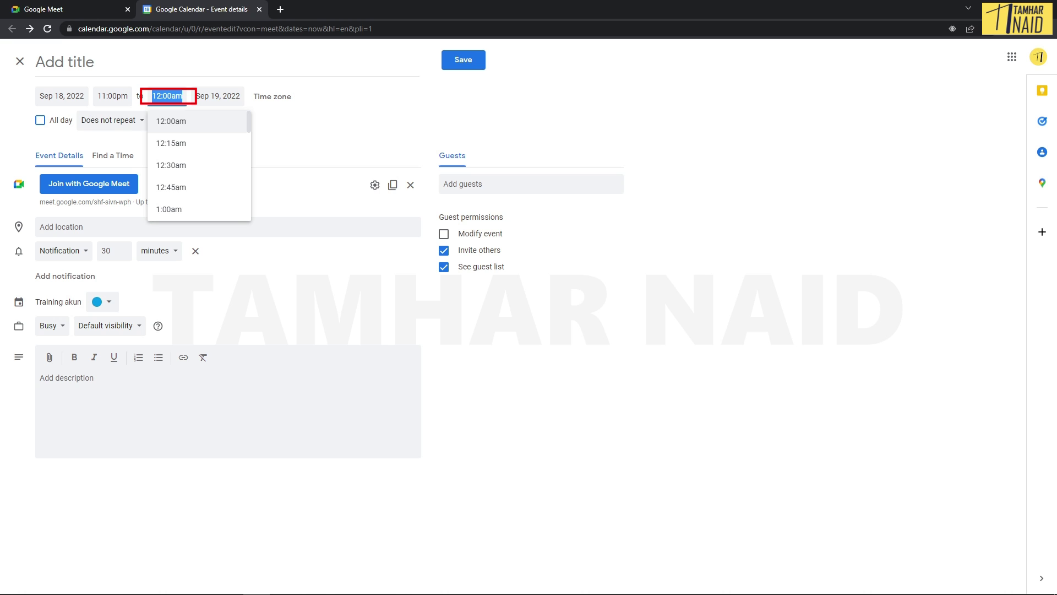
key(Escape)
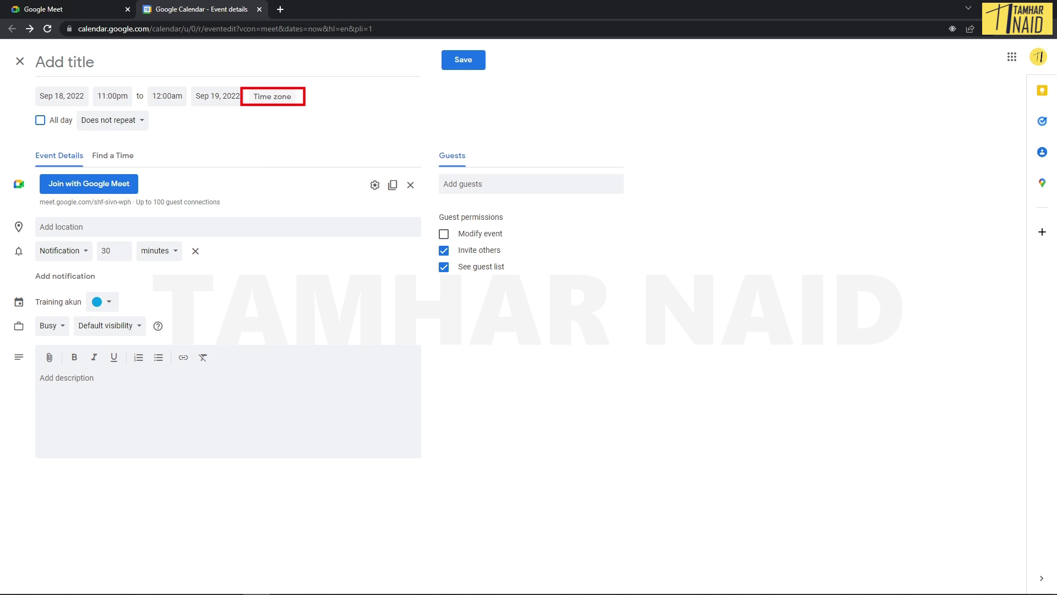
click(272, 97)
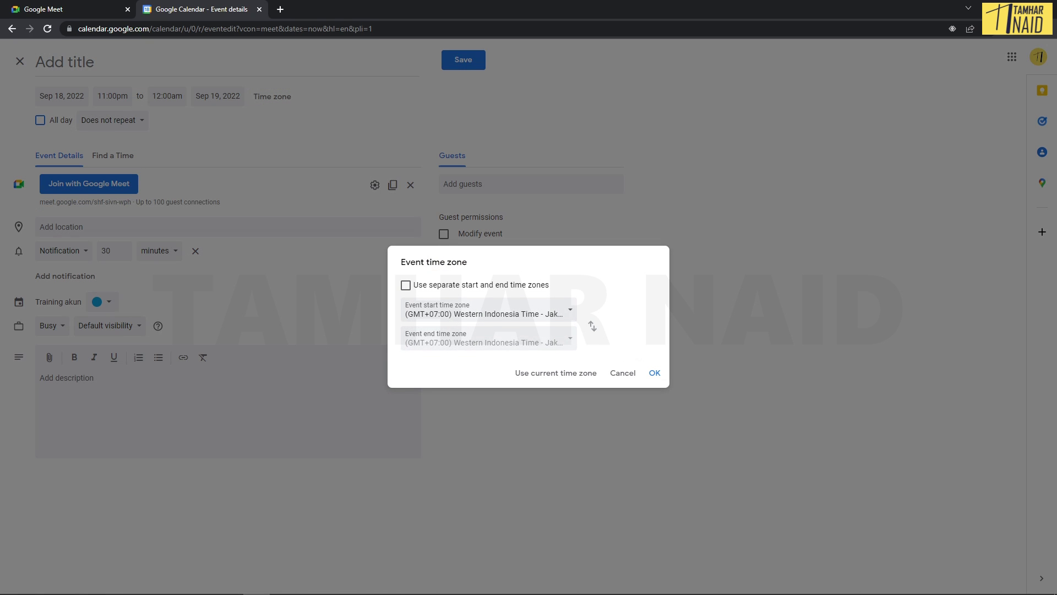
key(Escape)
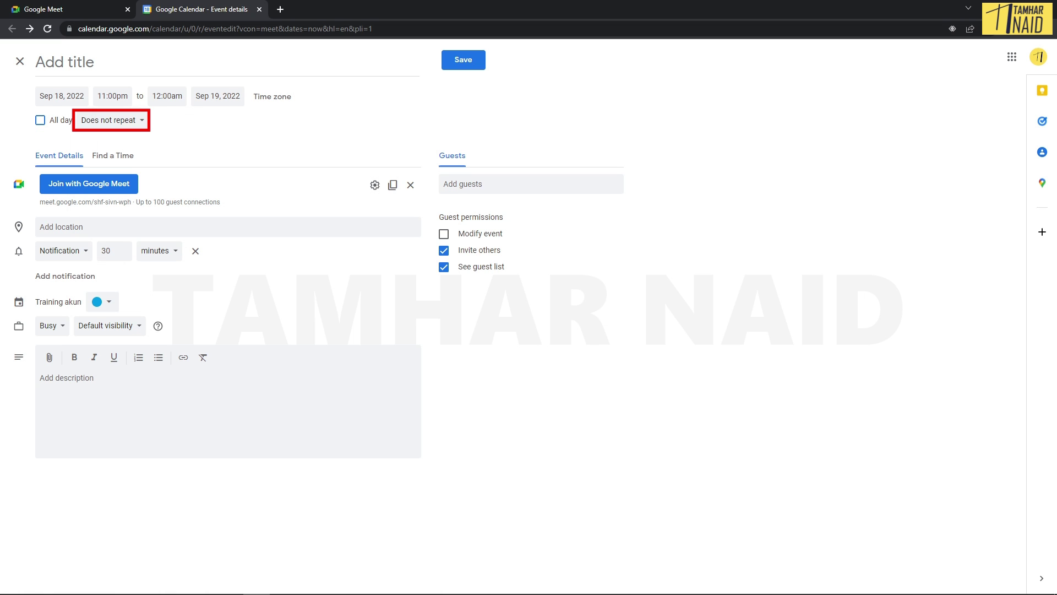
click(110, 120)
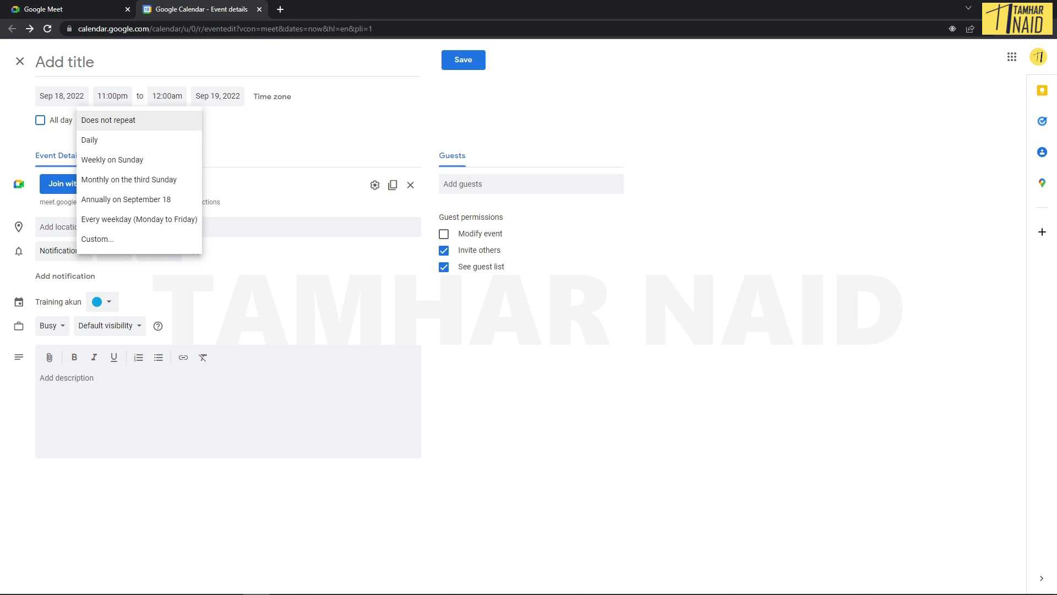
key(Down)
key(Down)
key(Down)
key(Down)
key(Down)
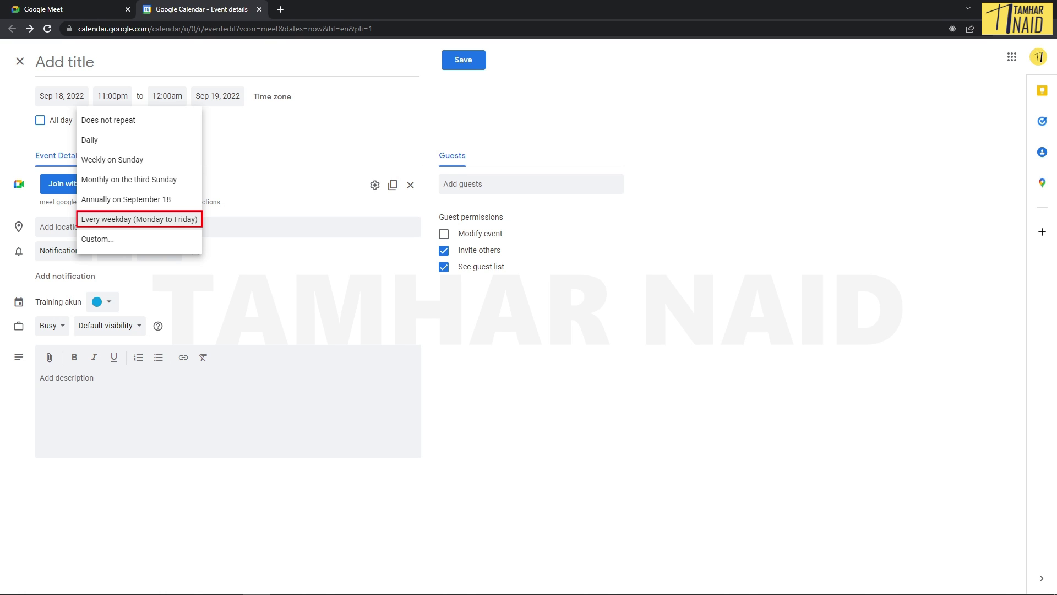
key(Escape)
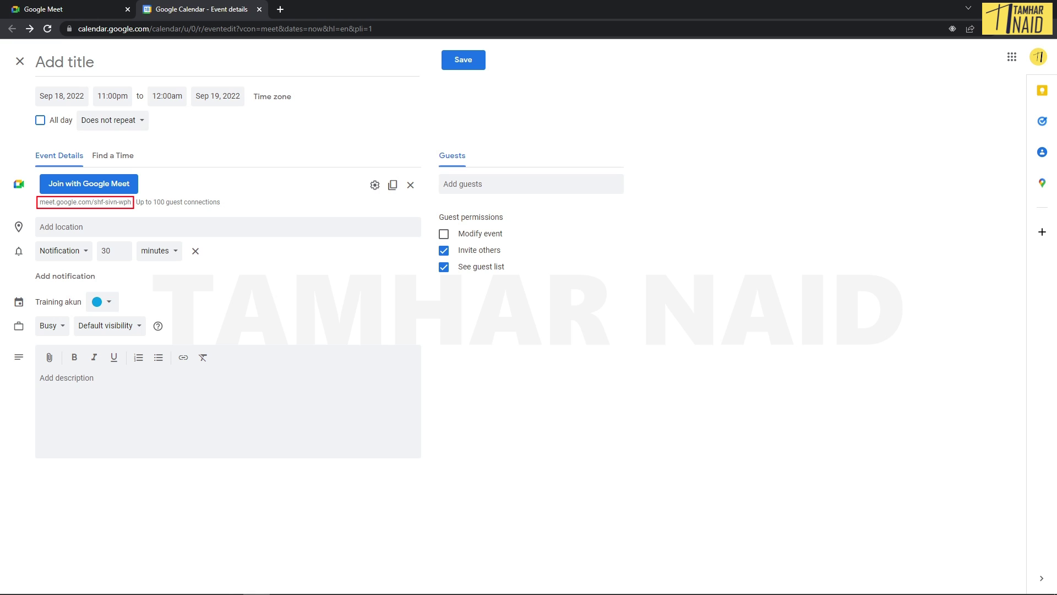
Step: Select the Meet link and guest-limit text, then move to the event location field
drag(40, 202, 131, 202)
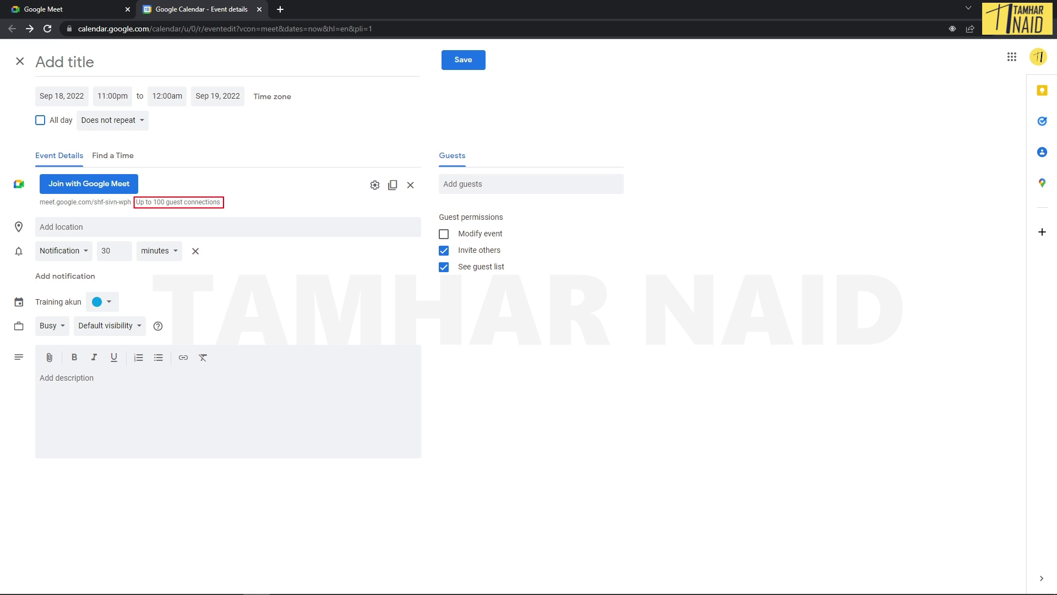
drag(157, 202, 207, 202)
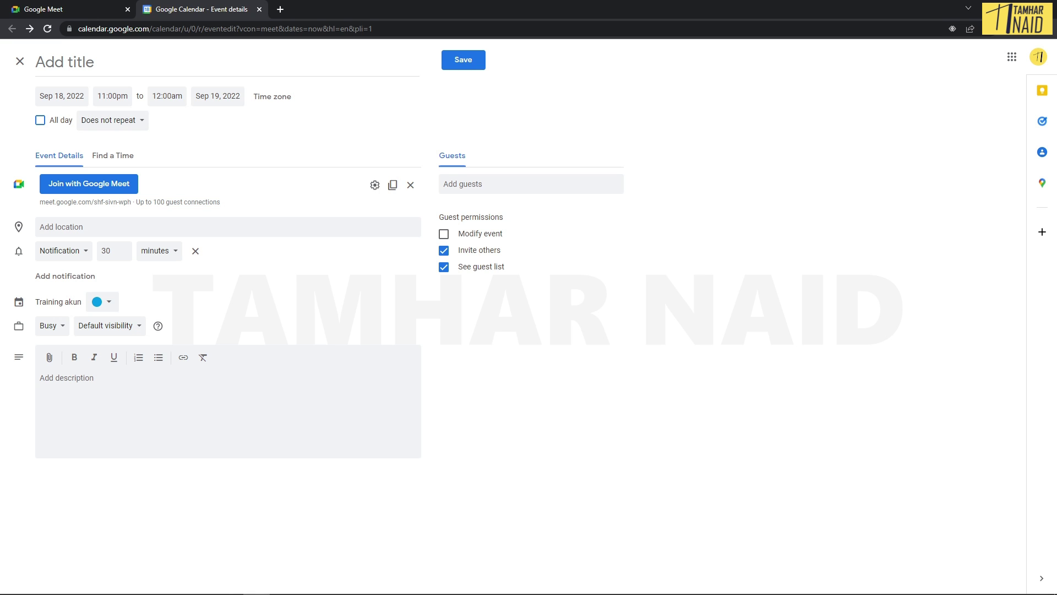
click(111, 226)
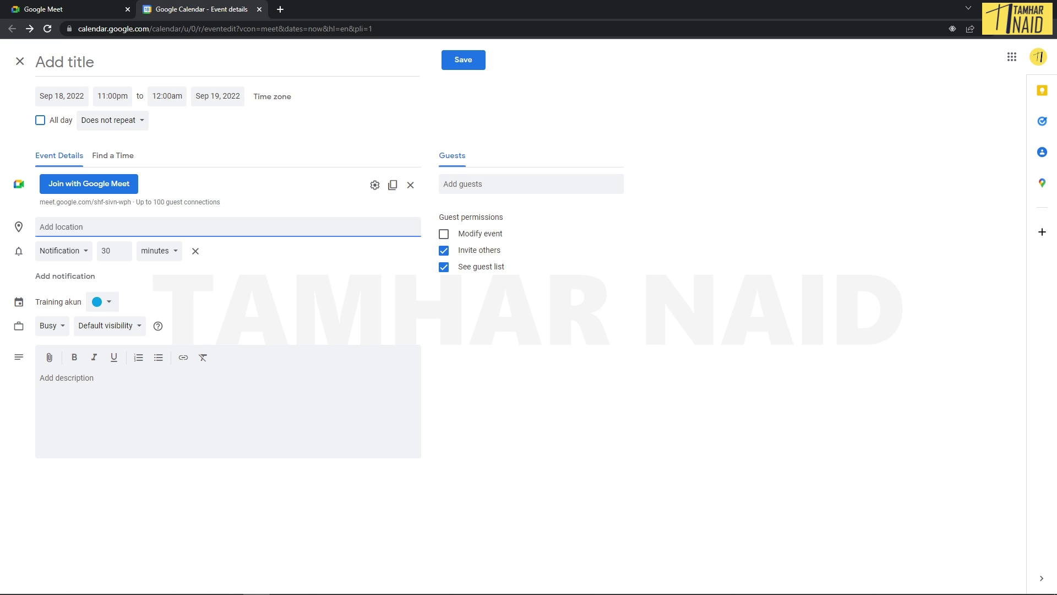
click(112, 250)
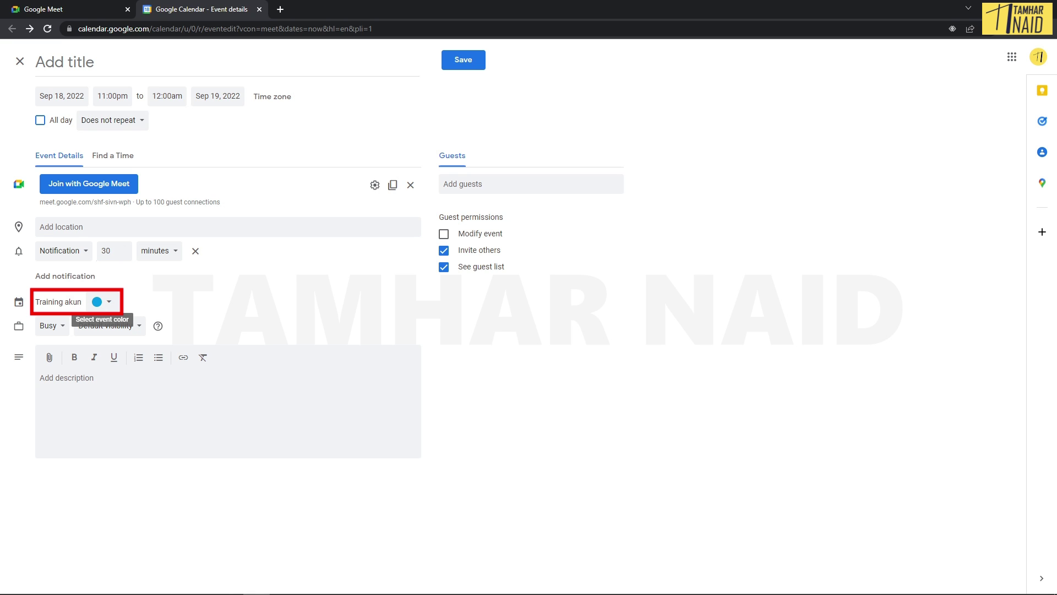
click(102, 301)
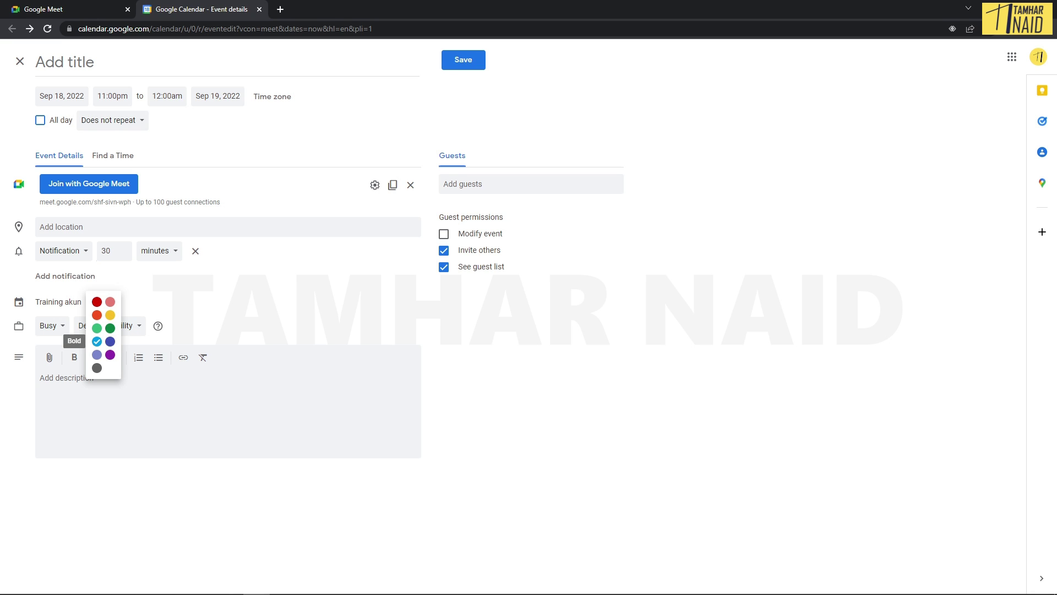
key(Escape)
click(52, 325)
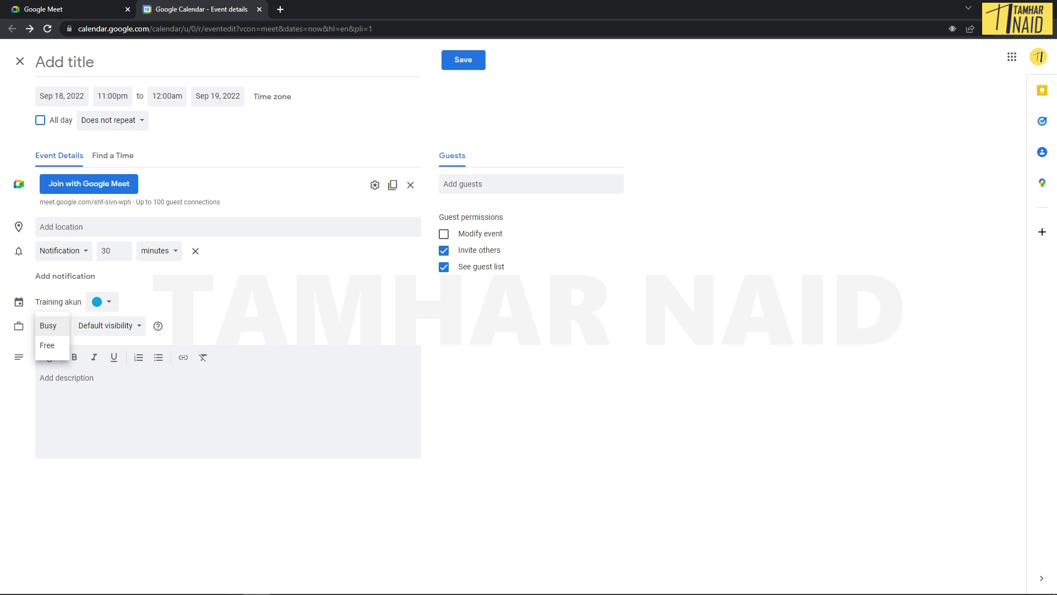
key(Escape)
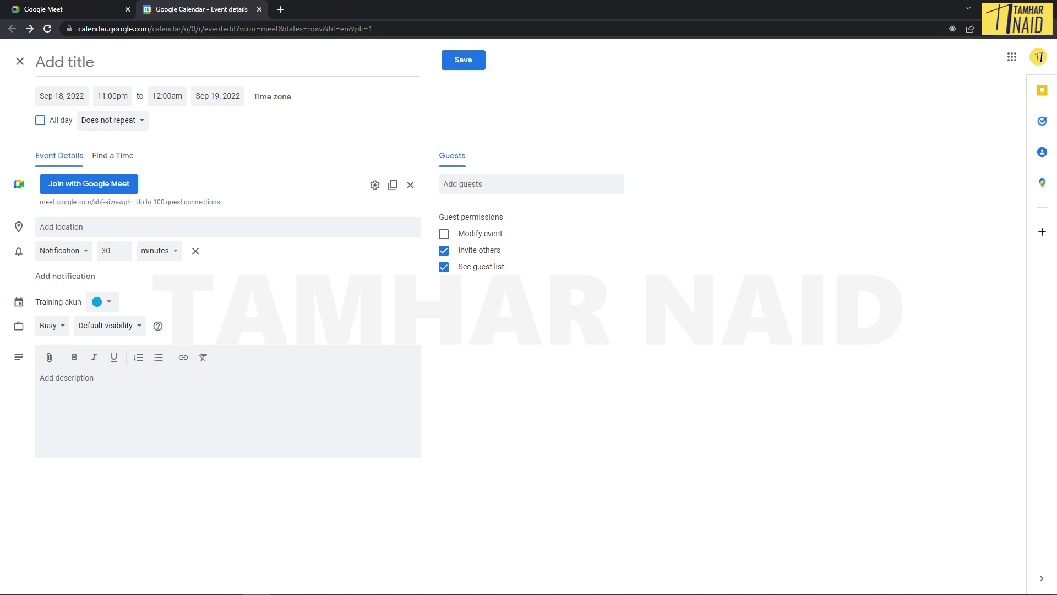
click(110, 325)
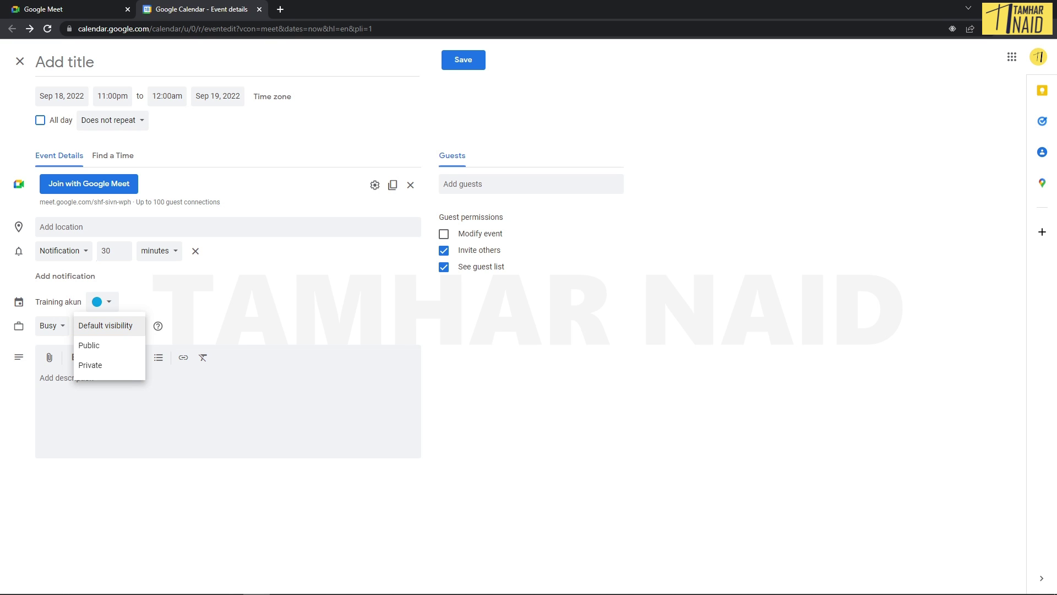
key(Down)
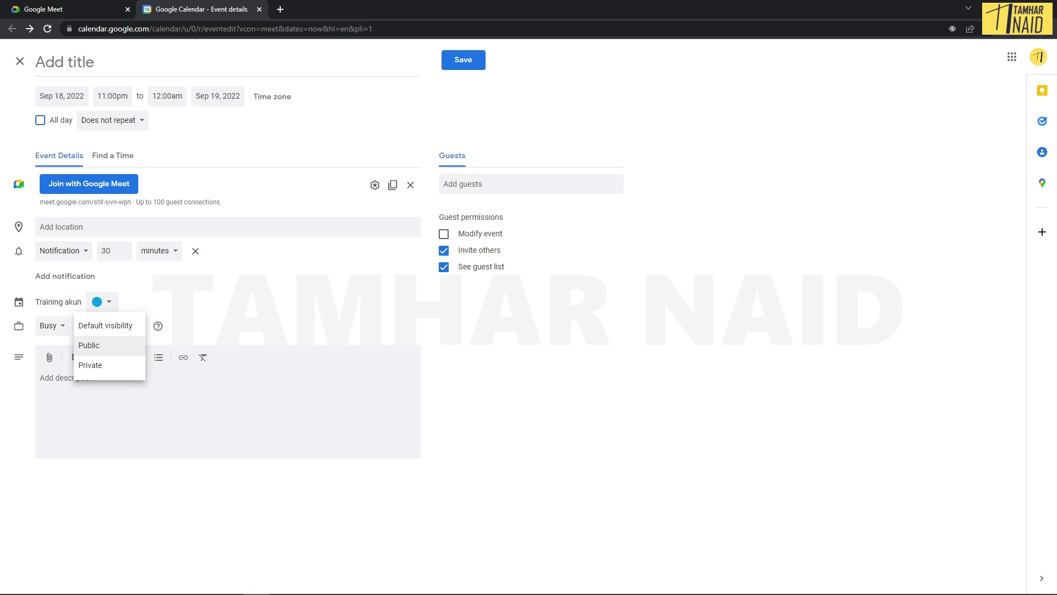
key(Down)
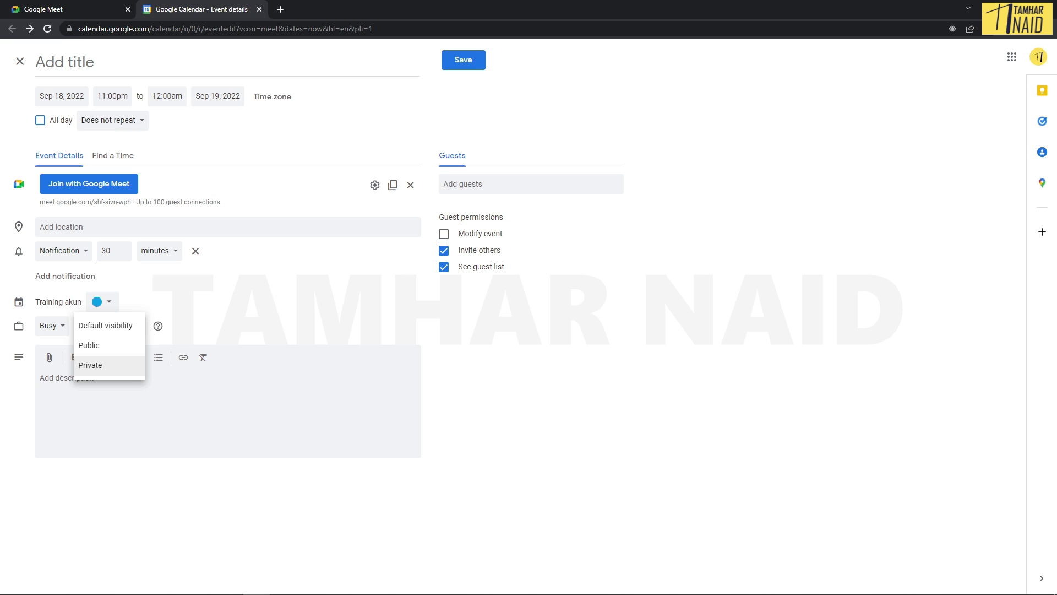
key(Down)
key(Return)
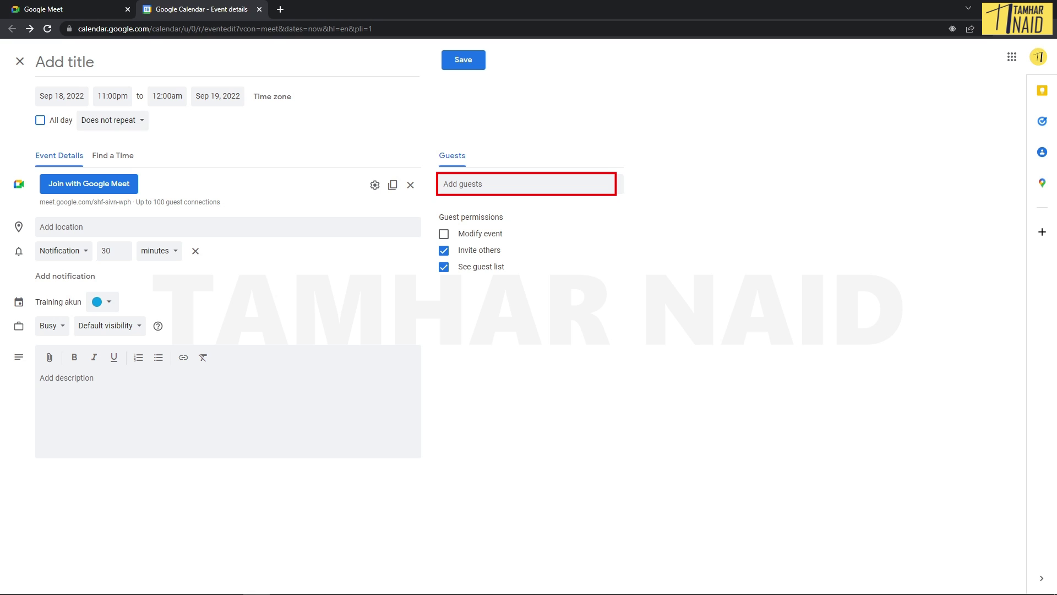
click(527, 184)
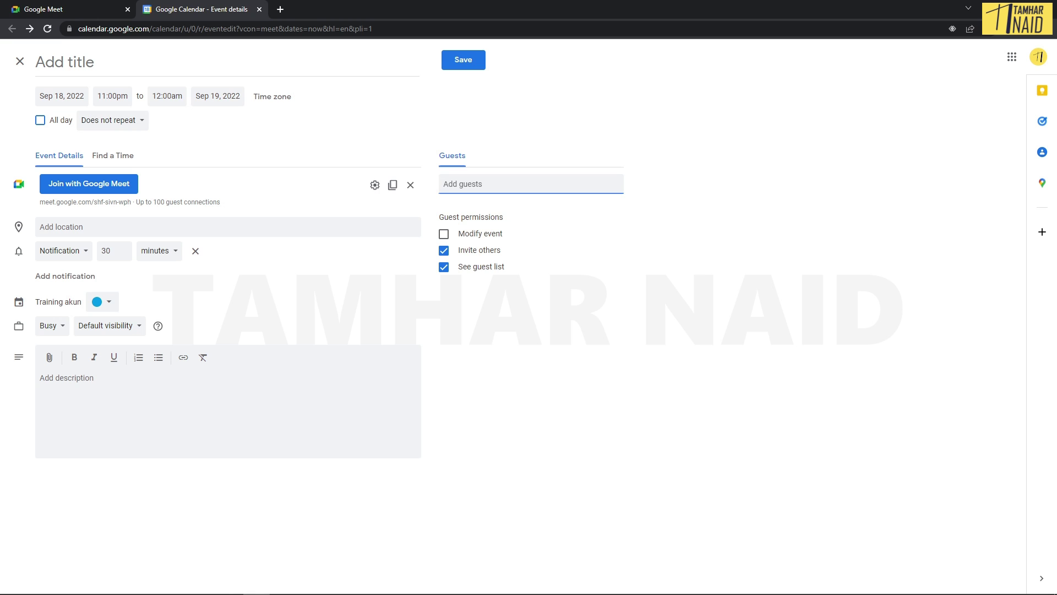
click(443, 233)
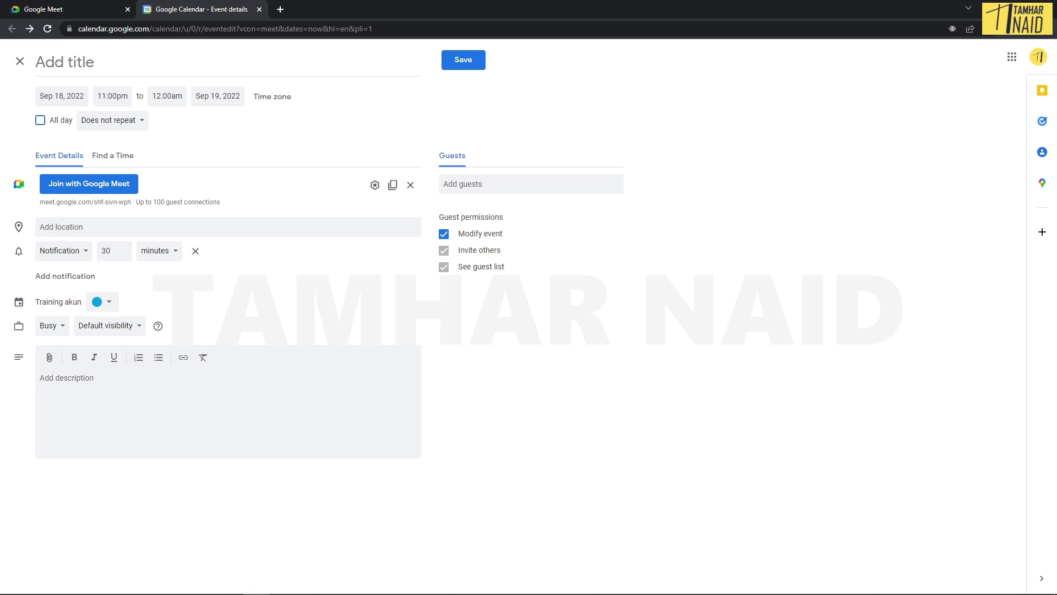
click(444, 234)
Step: Open the Google Drive attachment picker and close it without attaching anything
click(49, 358)
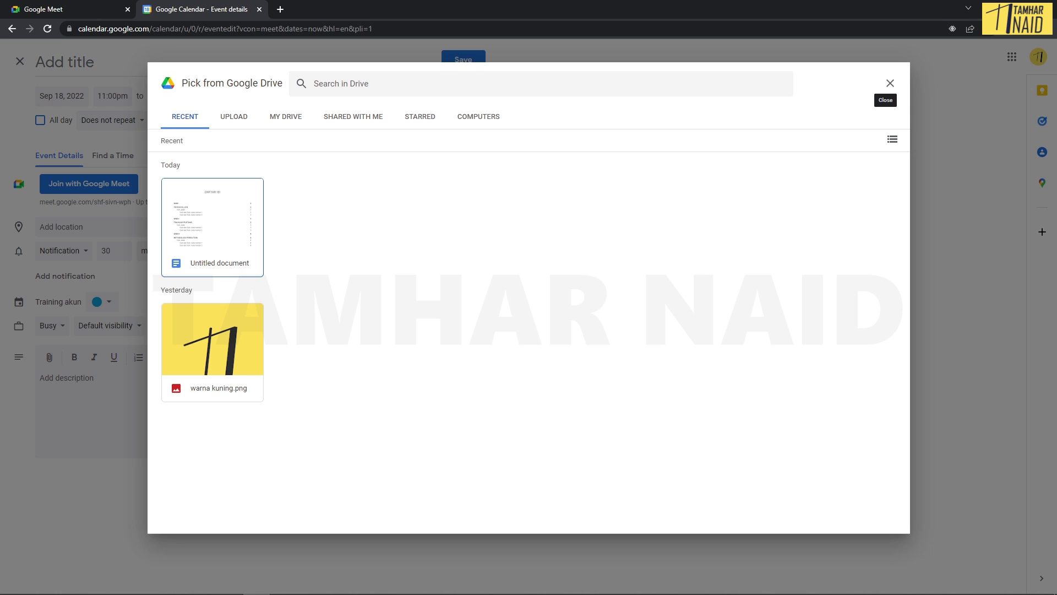
click(890, 83)
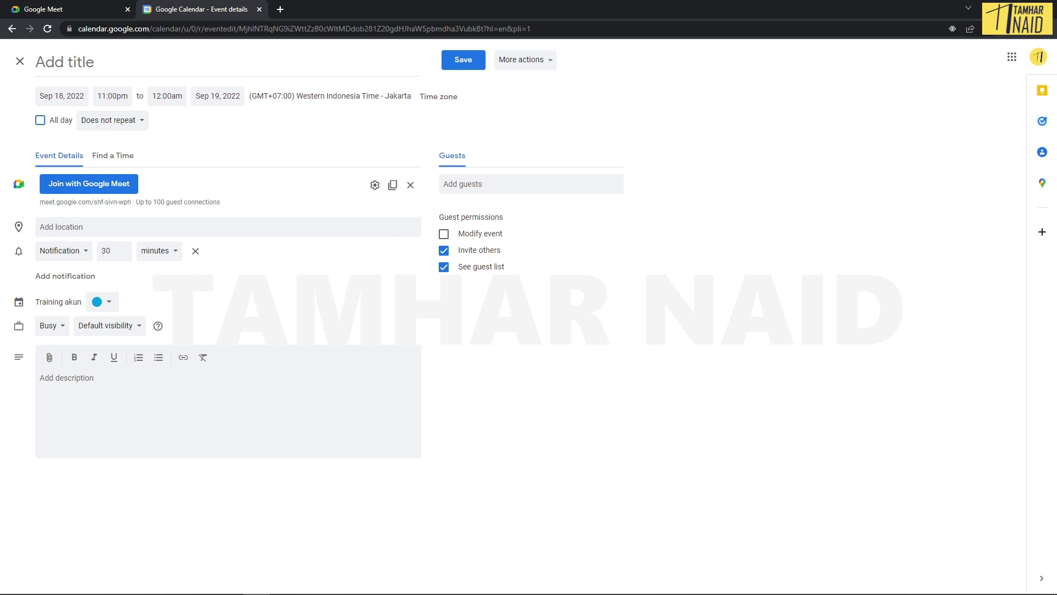
click(525, 60)
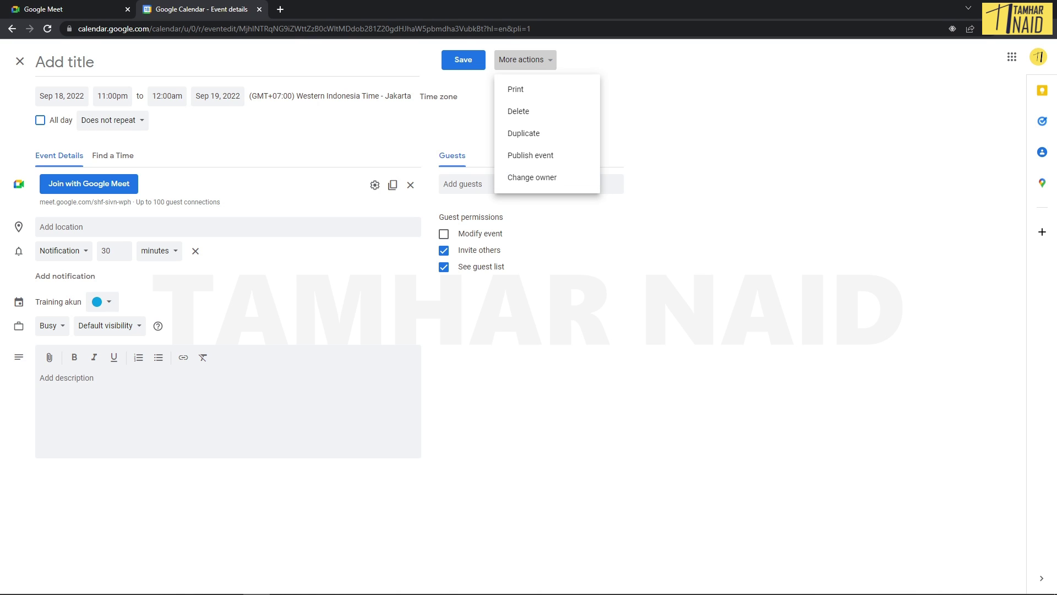
key(Escape)
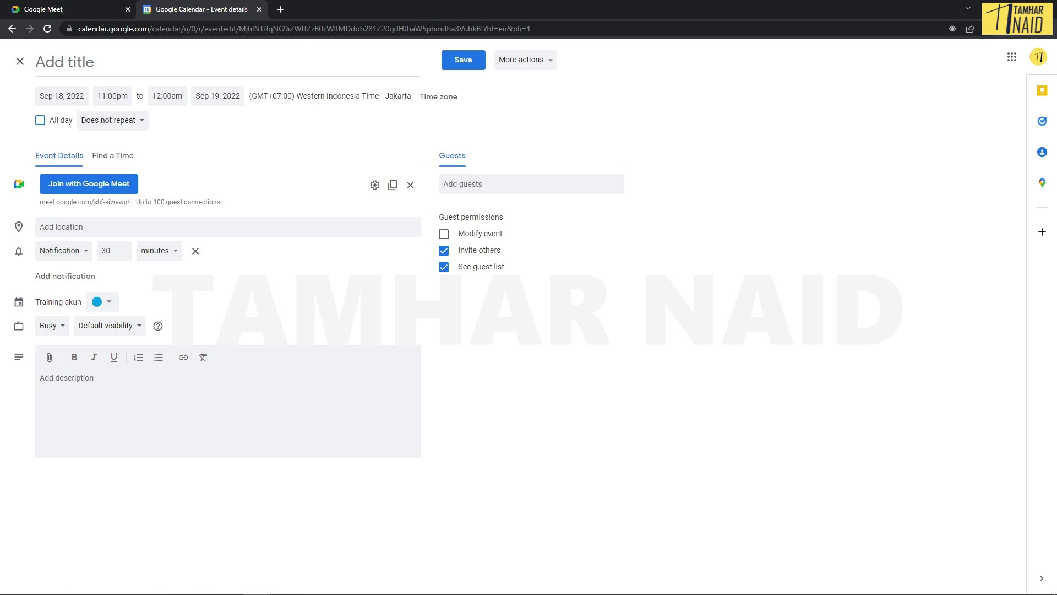
click(496, 184)
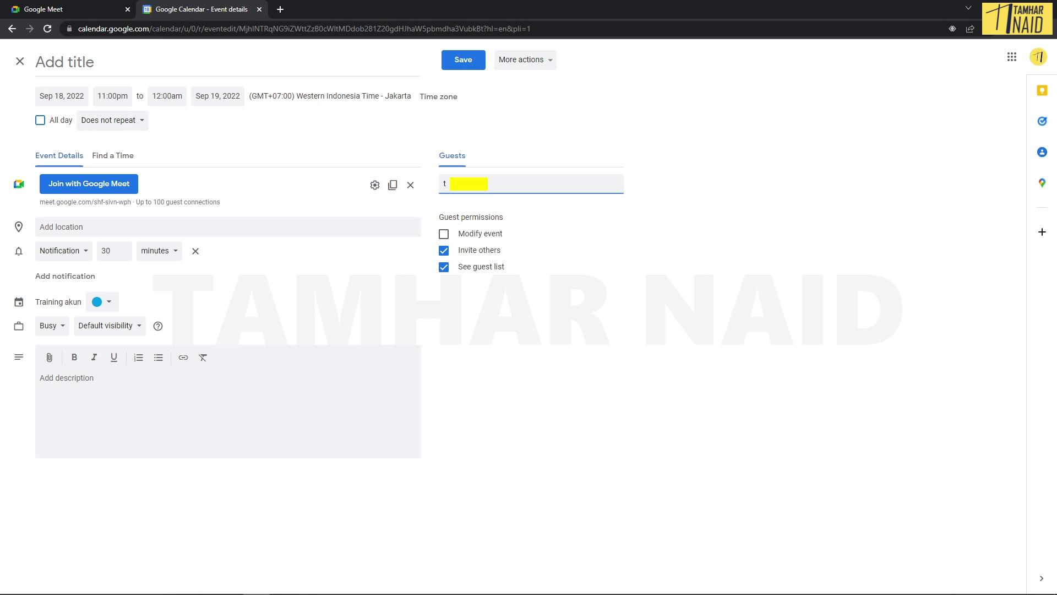
Step: Add the guest's Gmail address to the event and save it
key(Return)
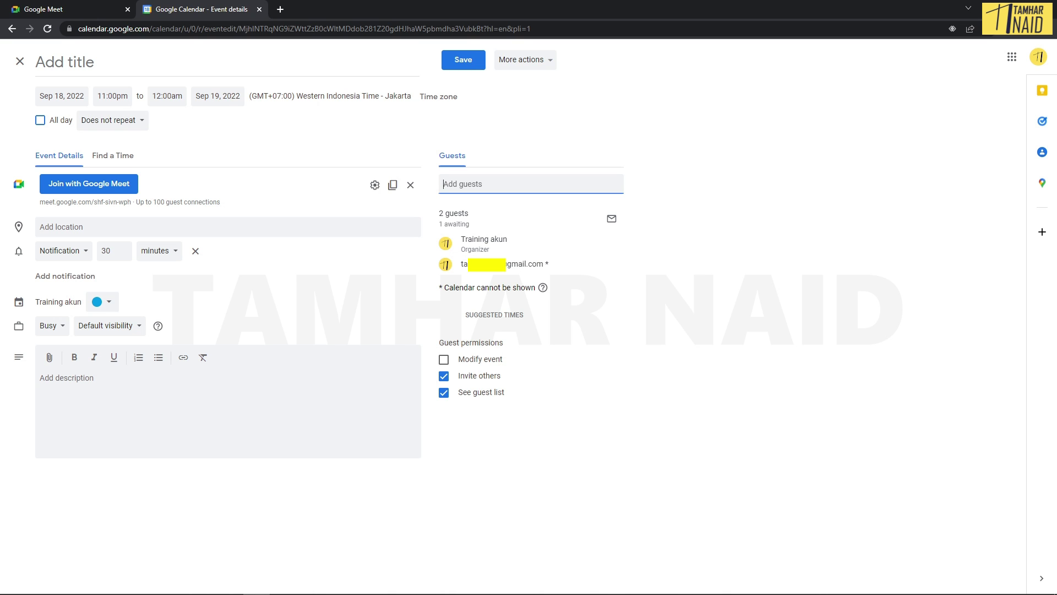
key(ctrl+s)
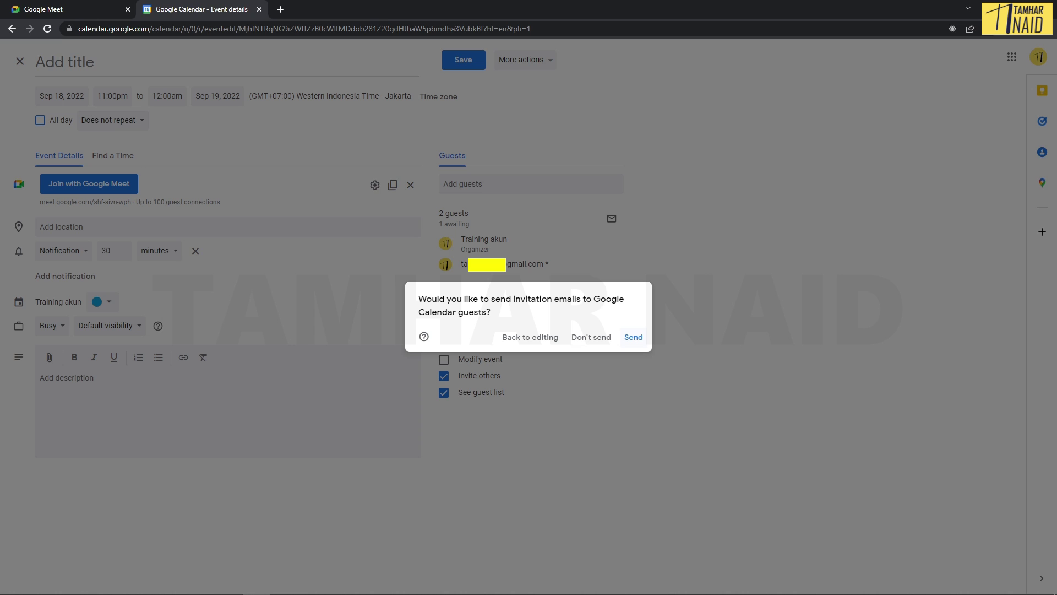
Step: Send the invitation emails and close the Calendar tab to return to Meet
key(Return)
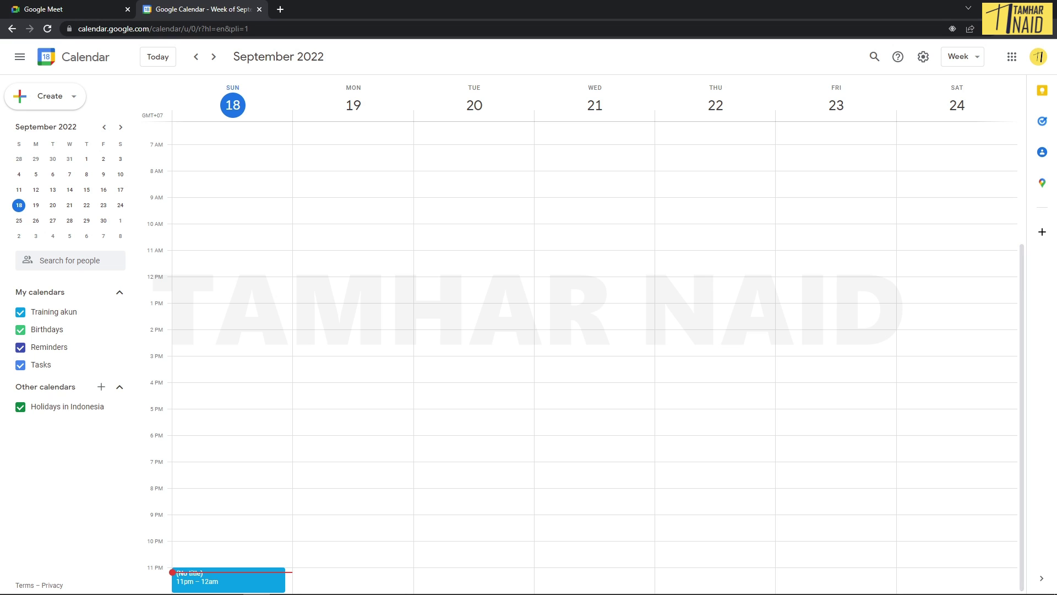
click(259, 9)
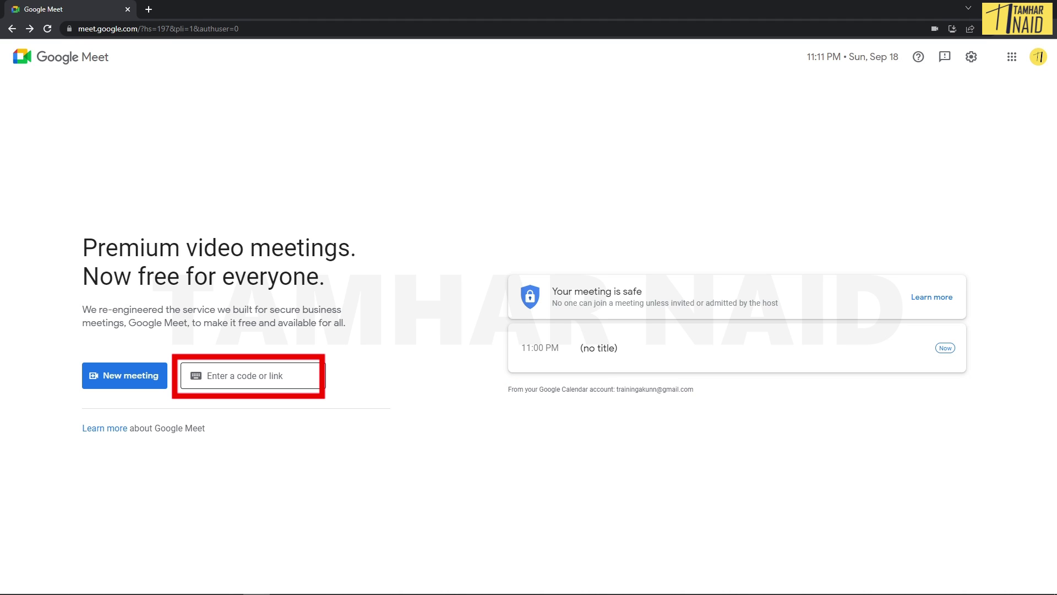
click(220, 376)
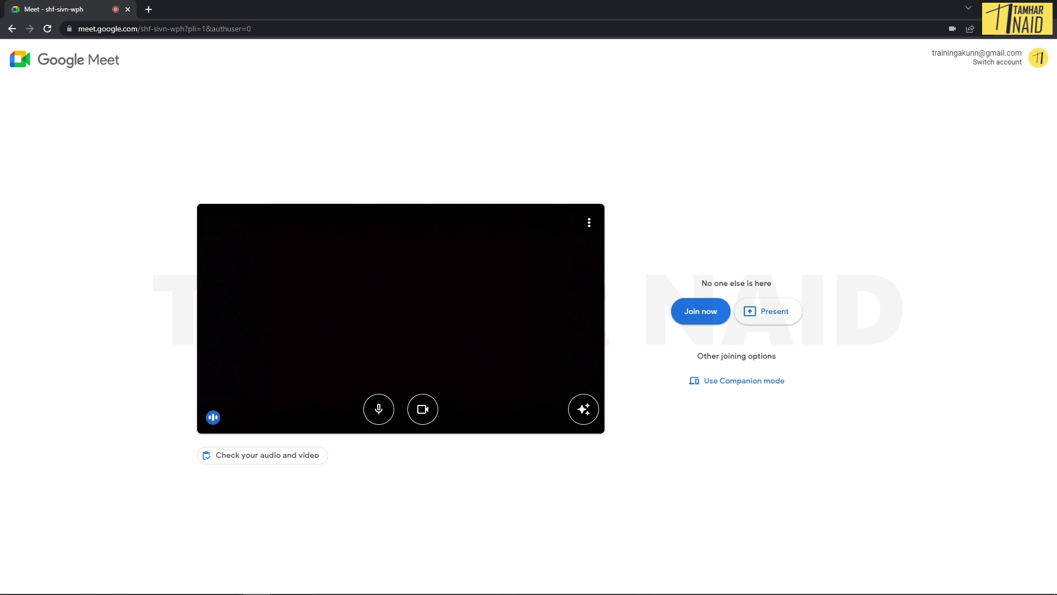
key(ctrl+d)
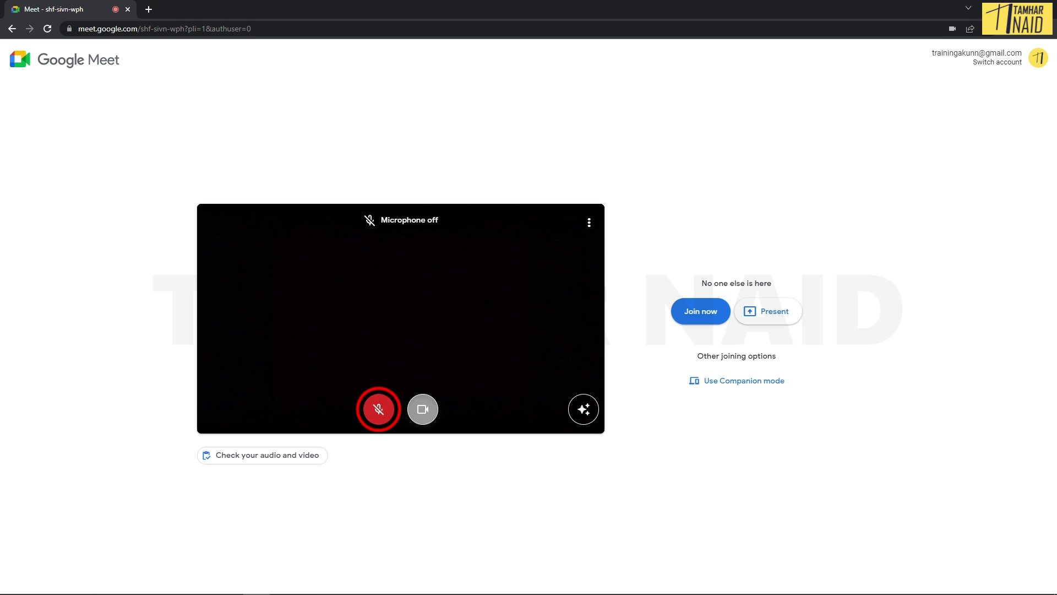
key(ctrl+e)
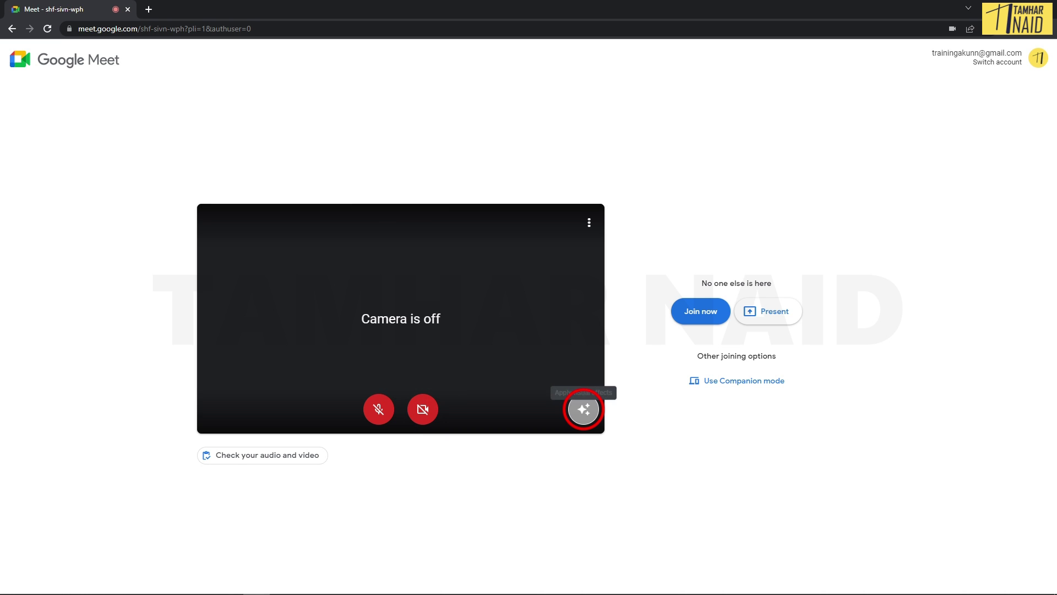
Step: Try the beach and pink clouds backgrounds, apply the snowy café window, then view audio/video devices
click(583, 409)
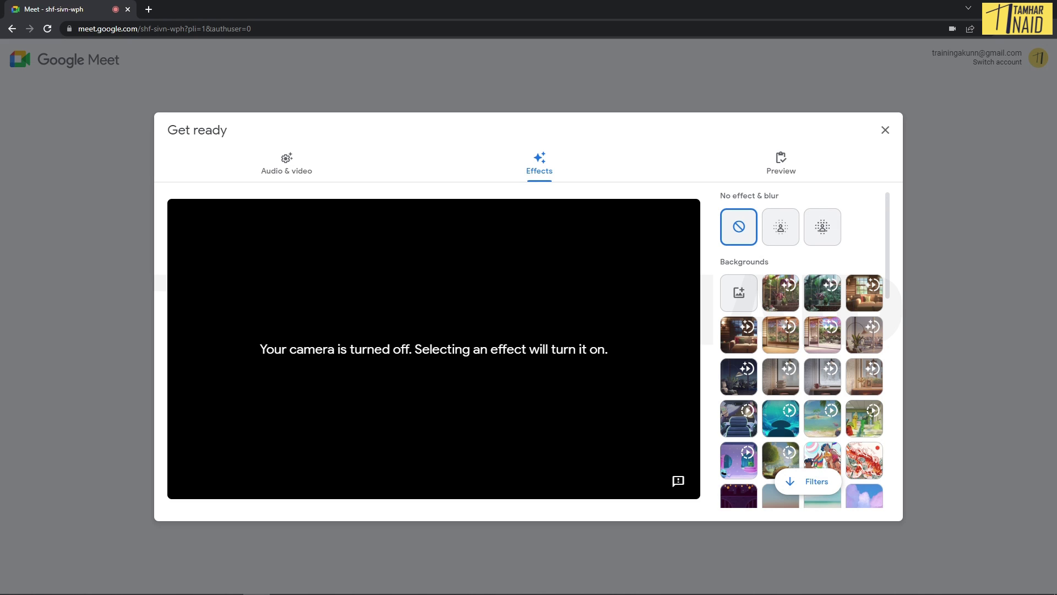
scroll(804, 374, down, 1)
click(823, 447)
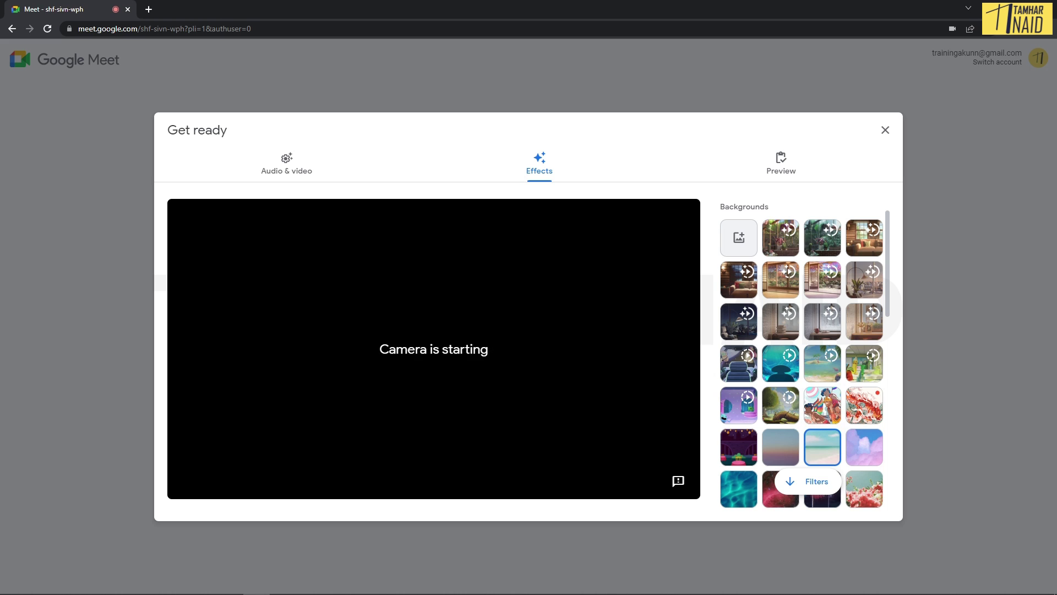
click(864, 447)
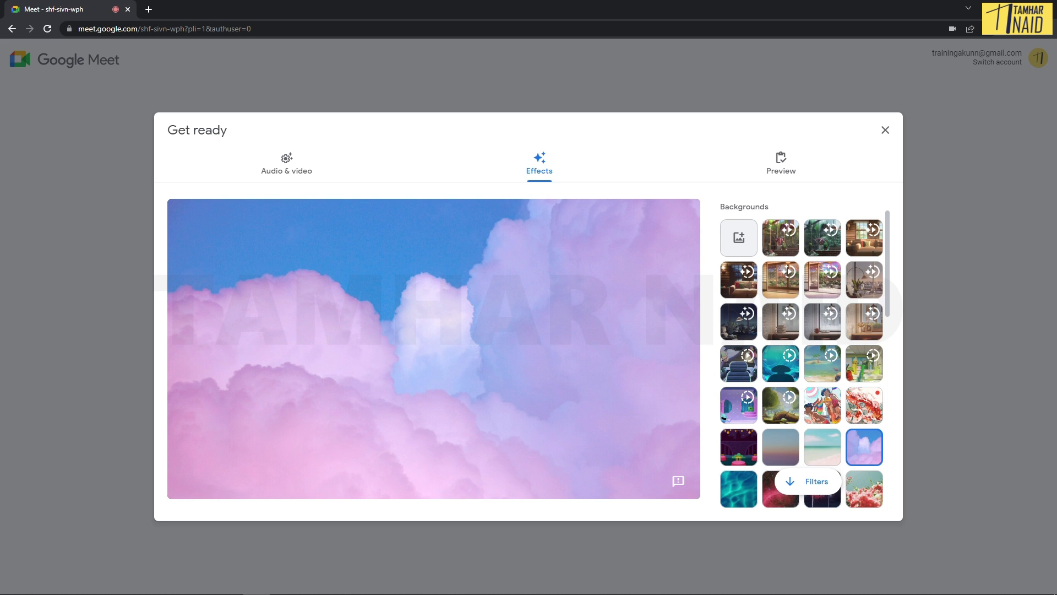
click(823, 321)
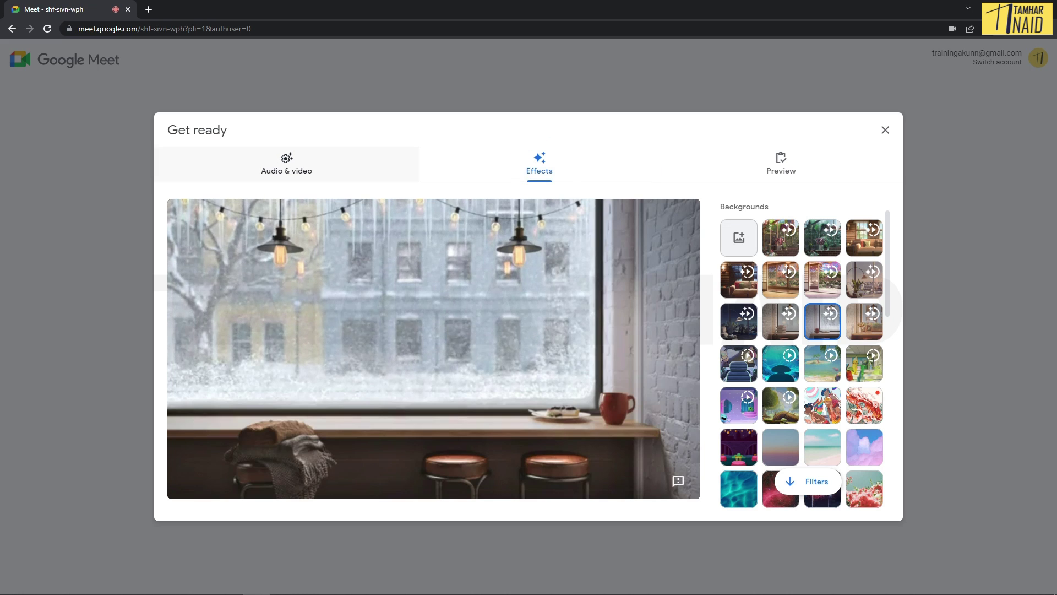
click(286, 164)
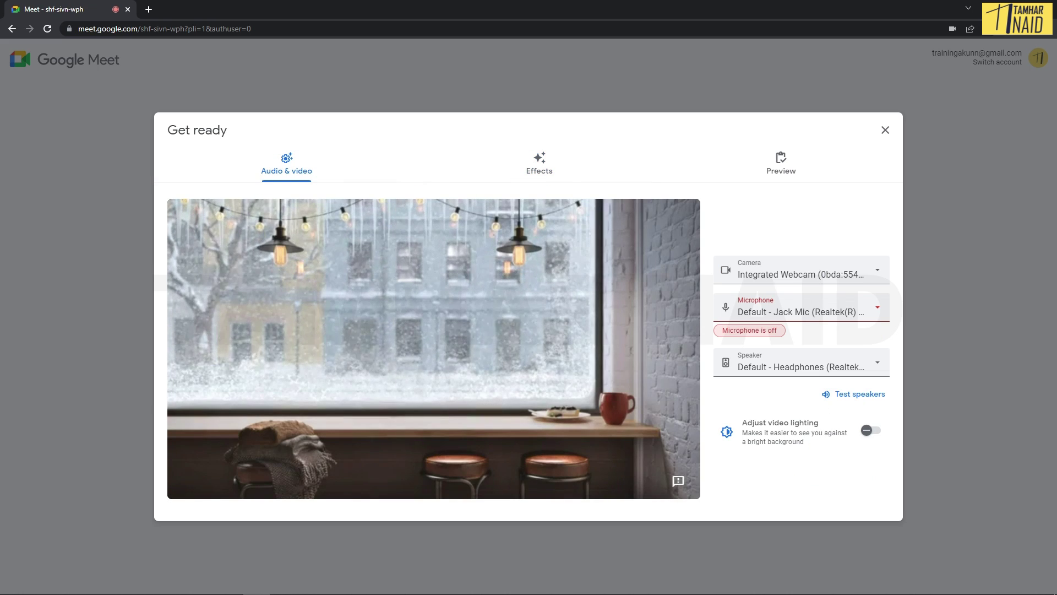
Step: Check the Camera and Microphone lists, keep the defaults, and show the Preview page
click(801, 270)
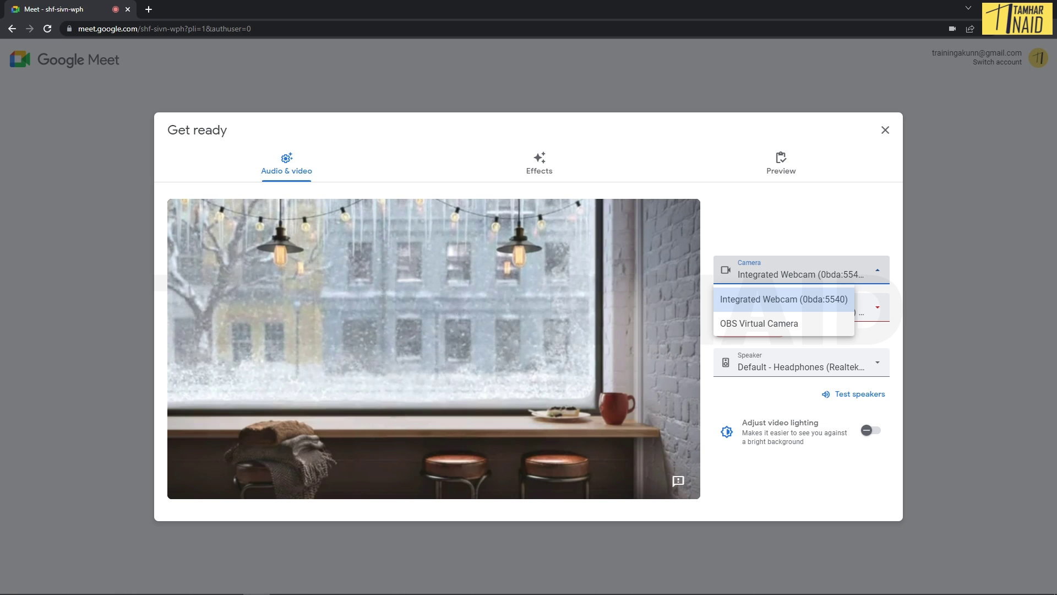
click(878, 307)
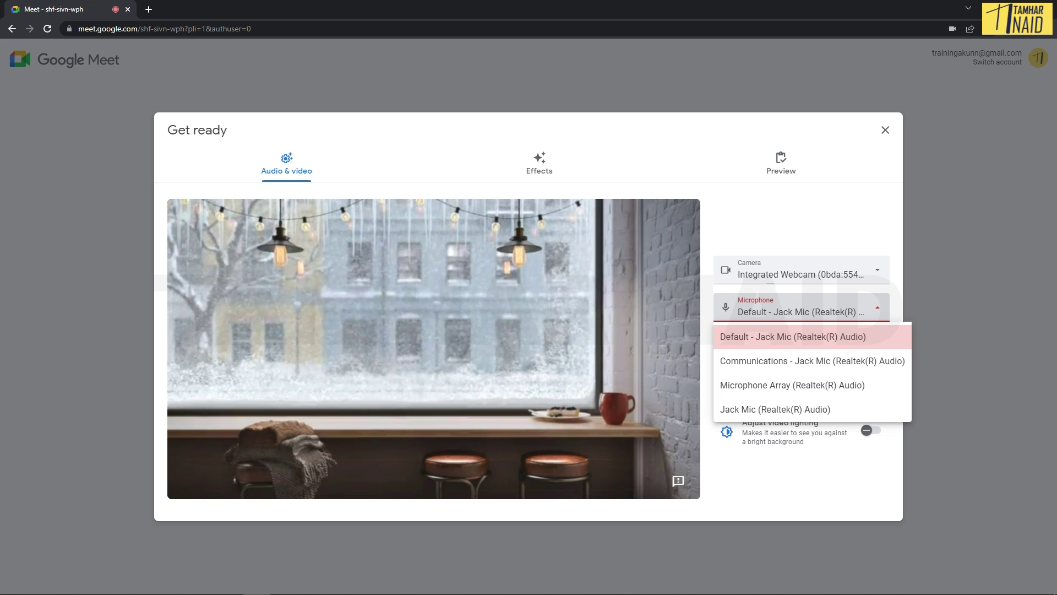
key(Escape)
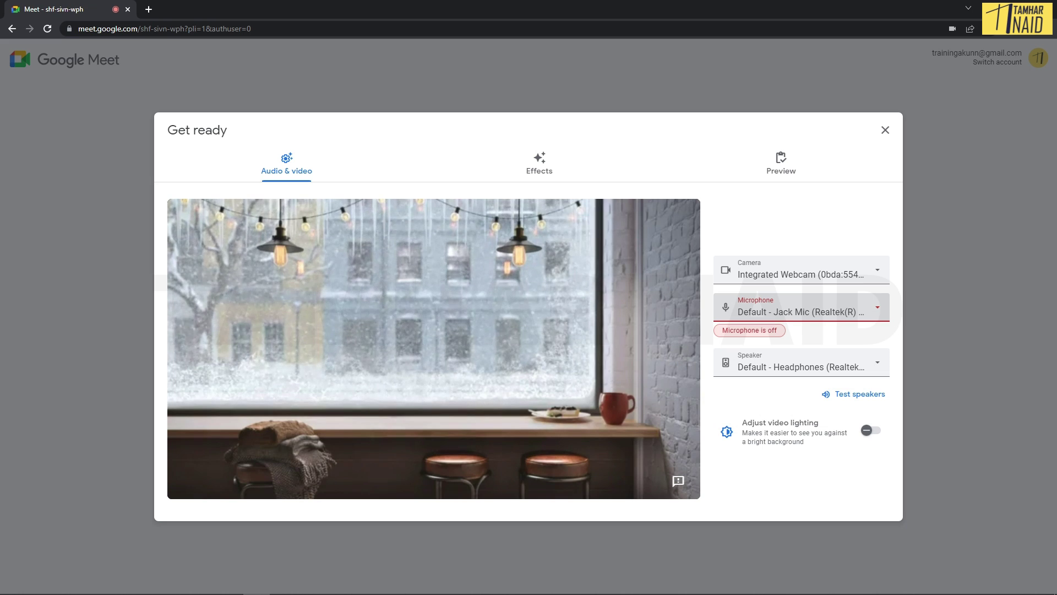
key(Return)
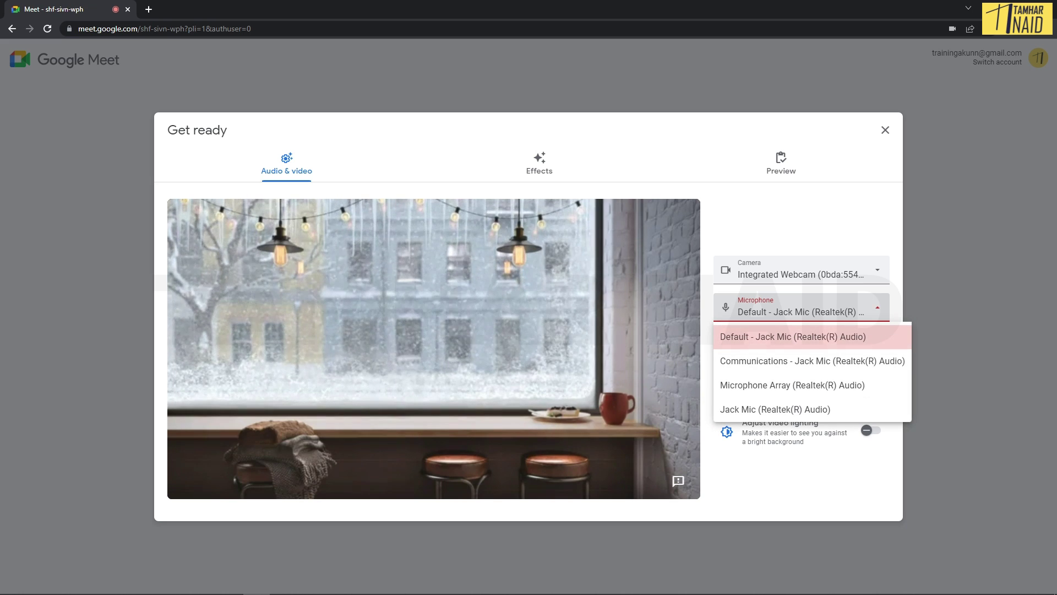
key(Escape)
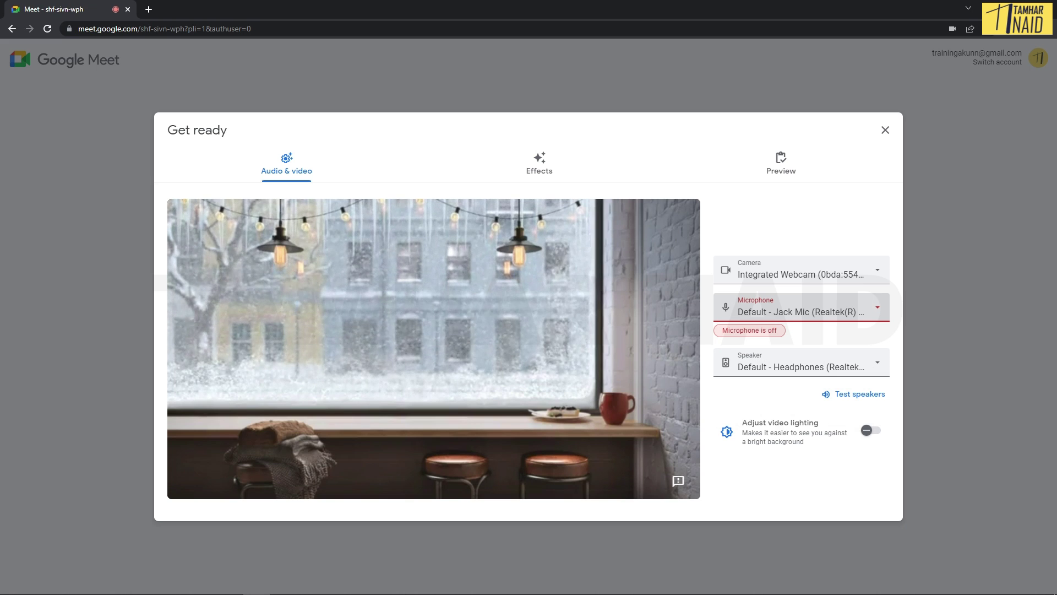
click(780, 164)
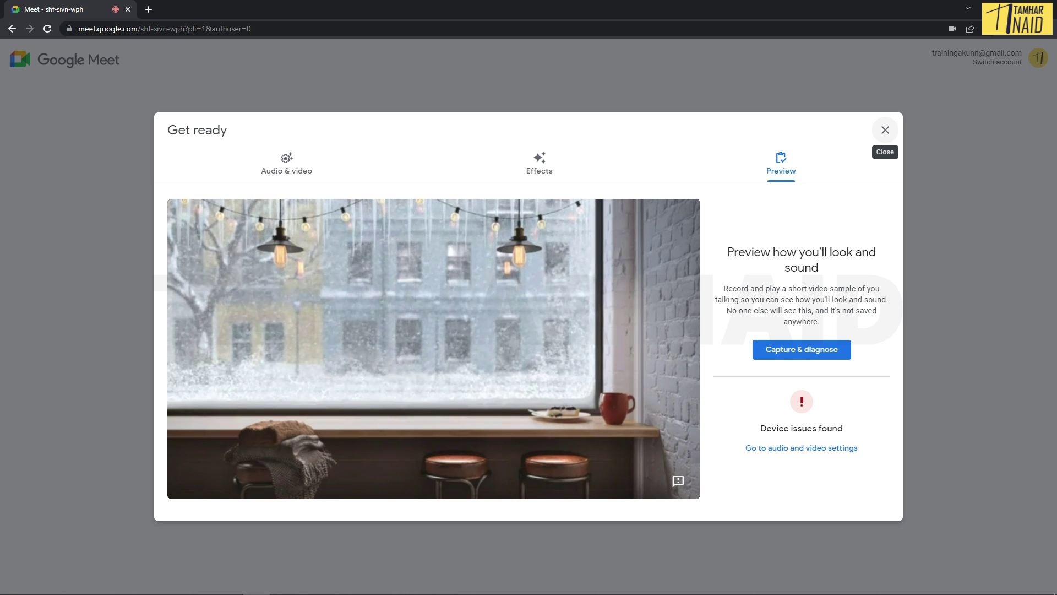
click(885, 130)
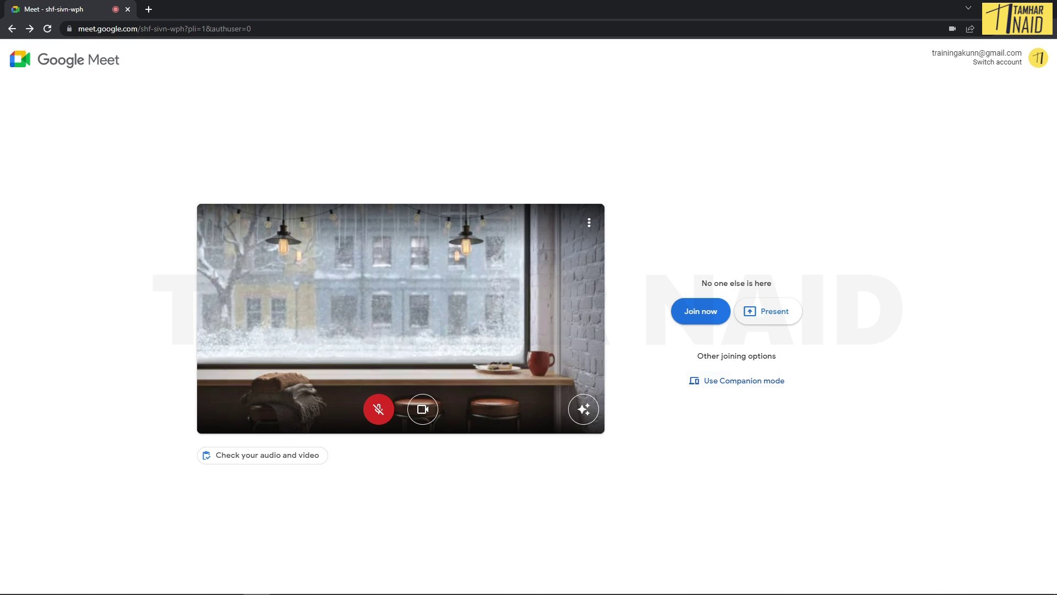
click(700, 311)
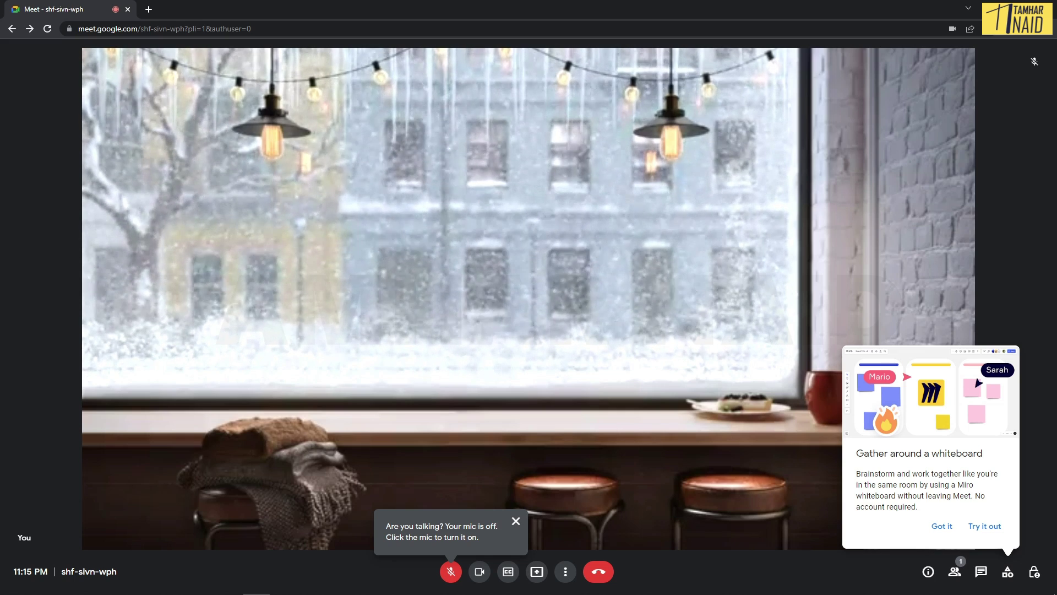
triple_click(90, 571)
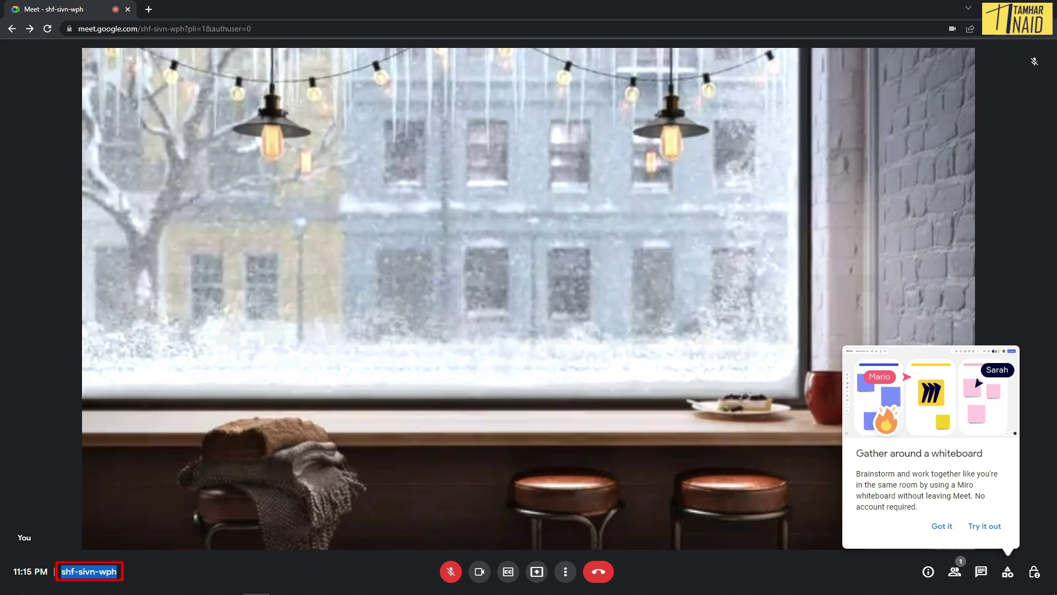
right_click(91, 571)
click(111, 503)
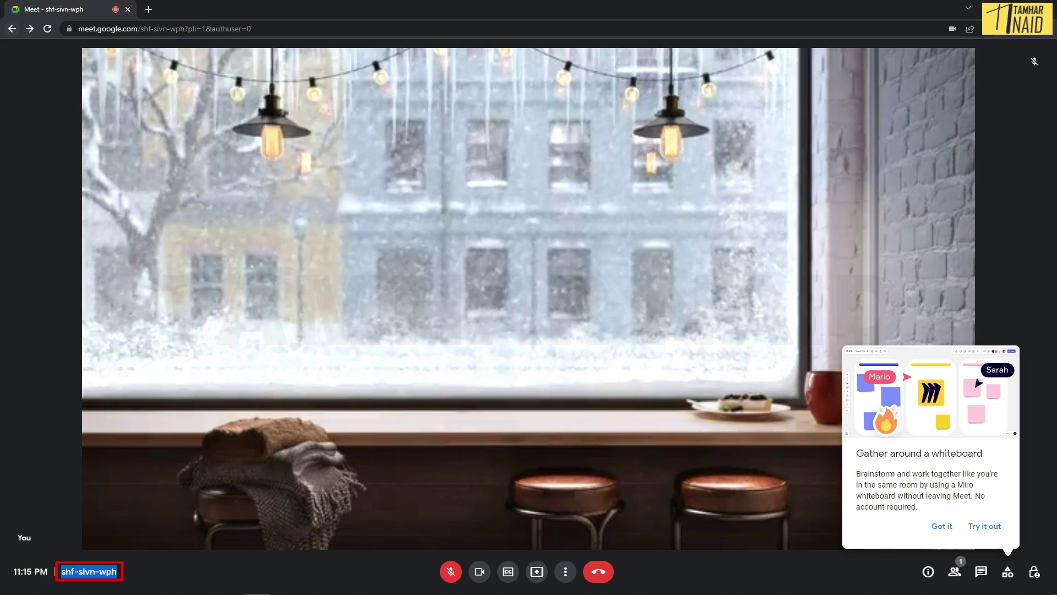
click(12, 29)
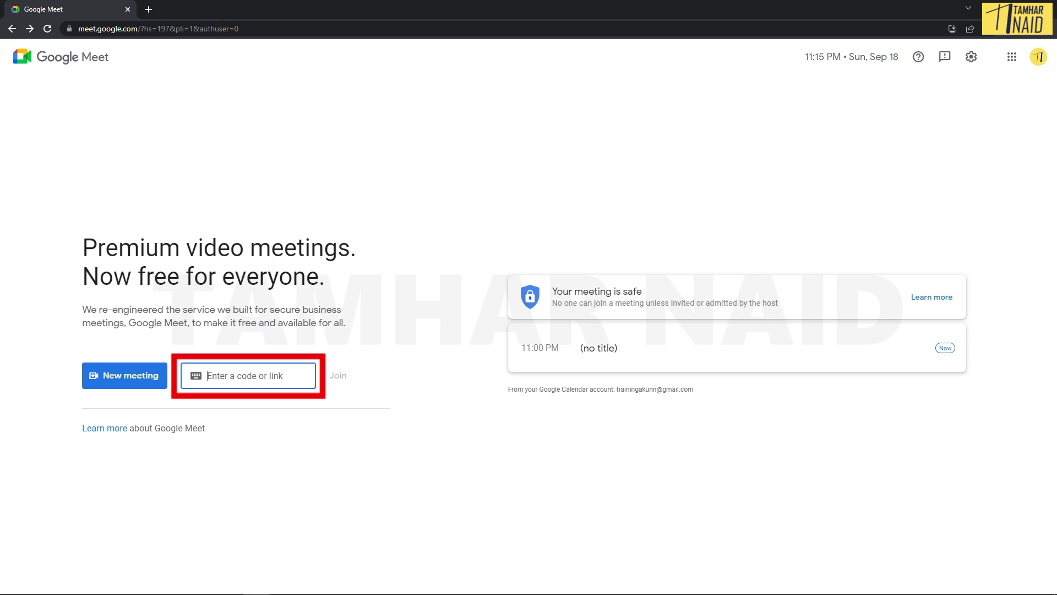
Step: Reopen shf-sivn-wph from the pasted code with mic and camera off, then go back home
right_click(272, 380)
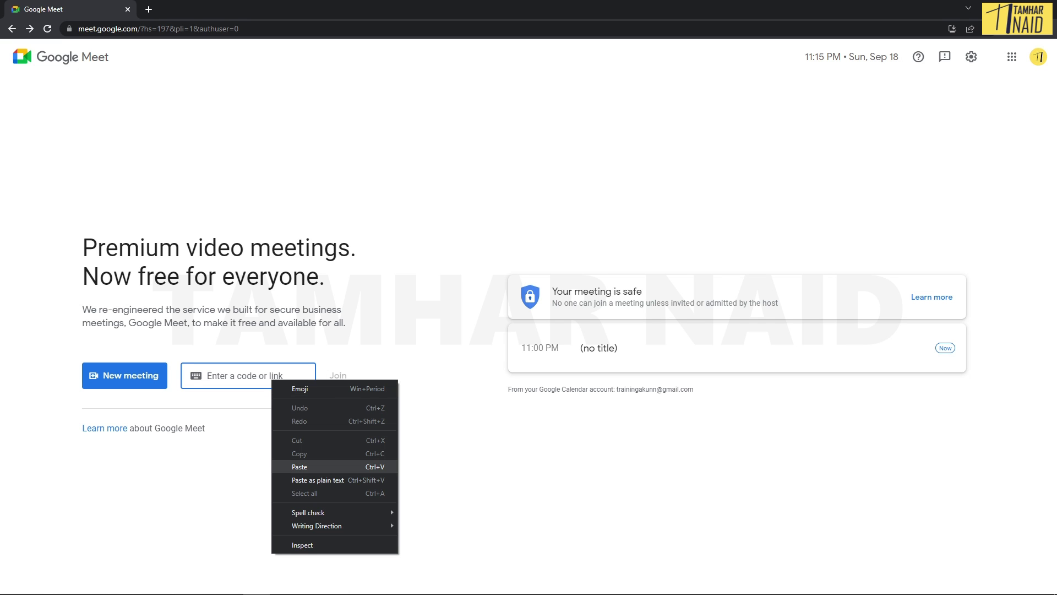
click(300, 467)
key(Return)
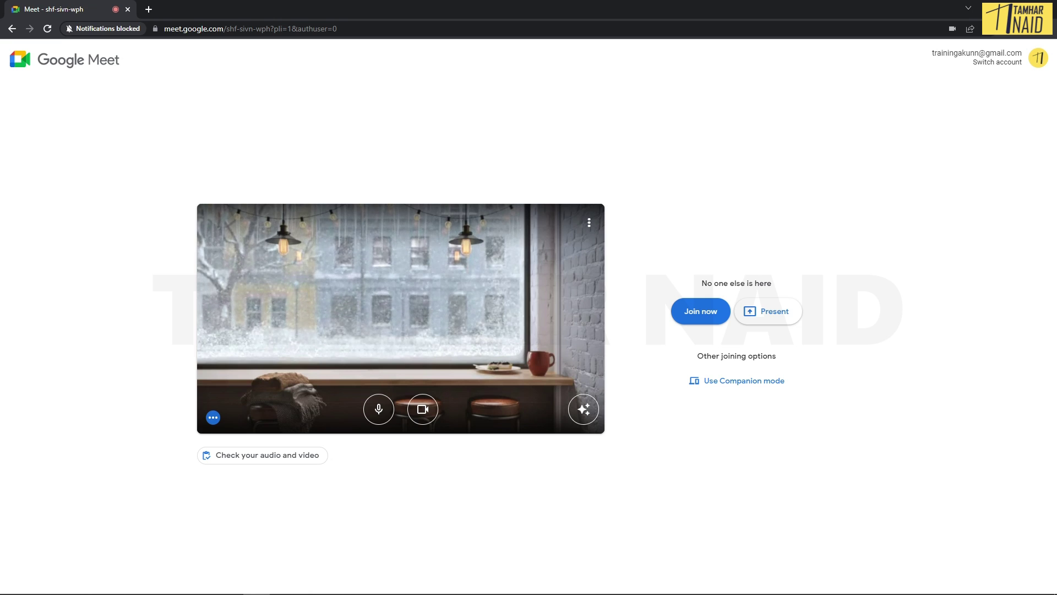
key(ctrl+d)
key(ctrl+e)
key(alt+Left)
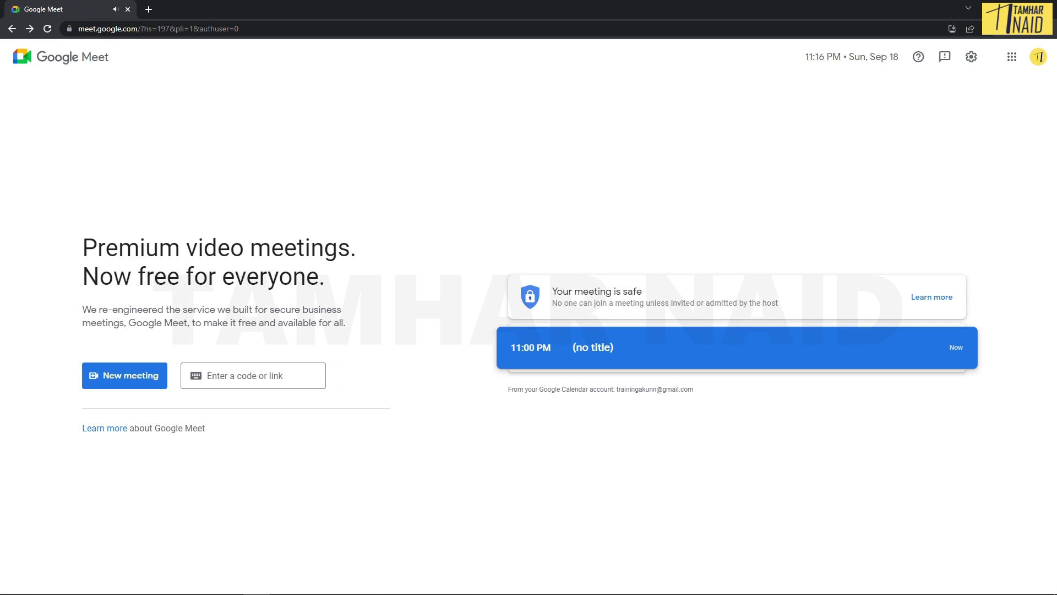
click(125, 375)
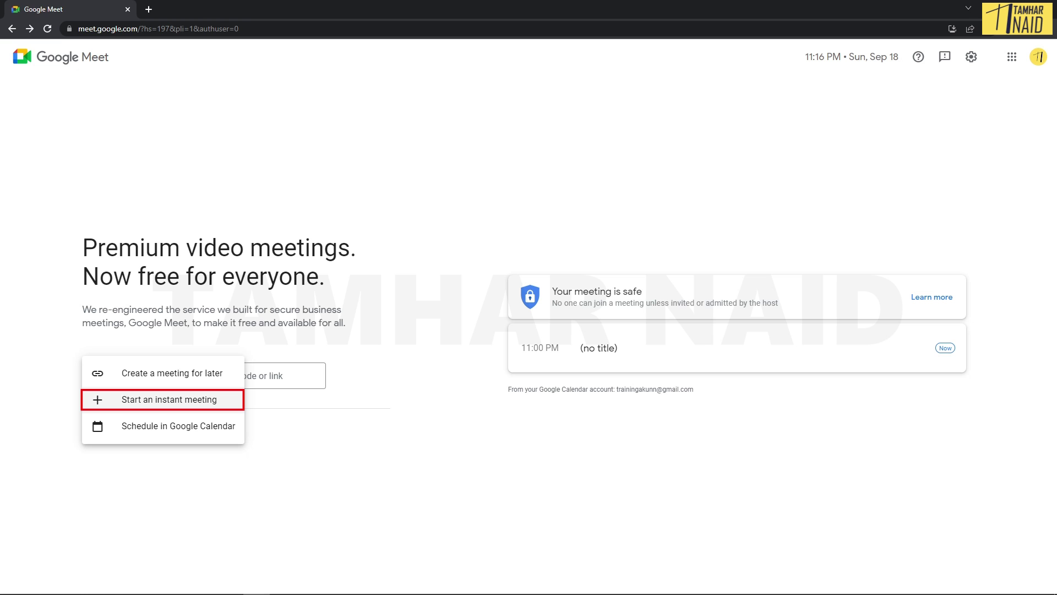
Step: Start instant meeting uuq-odrw-imk and copy its shareable meeting link
key(Return)
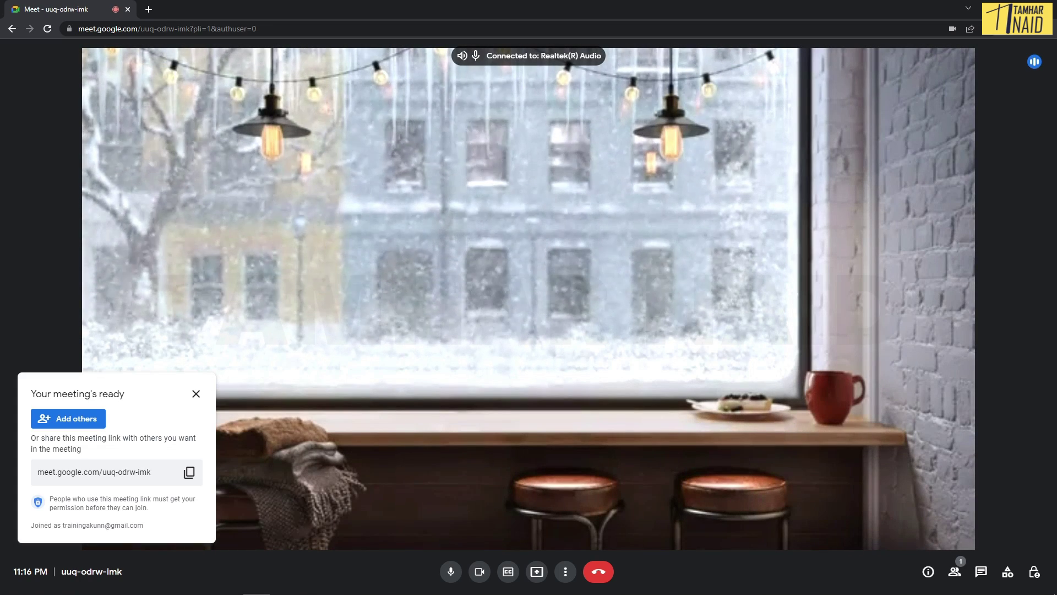
click(189, 472)
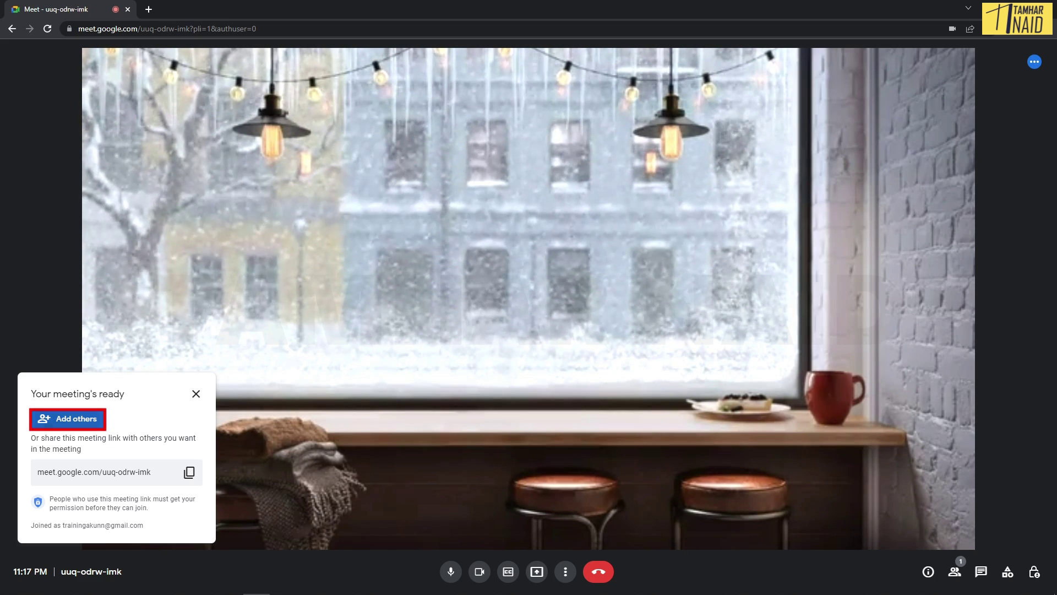
Step: Dismiss the Add people and meeting-ready dialogs, then mute the microphone in uuq-odrw-imk
click(68, 418)
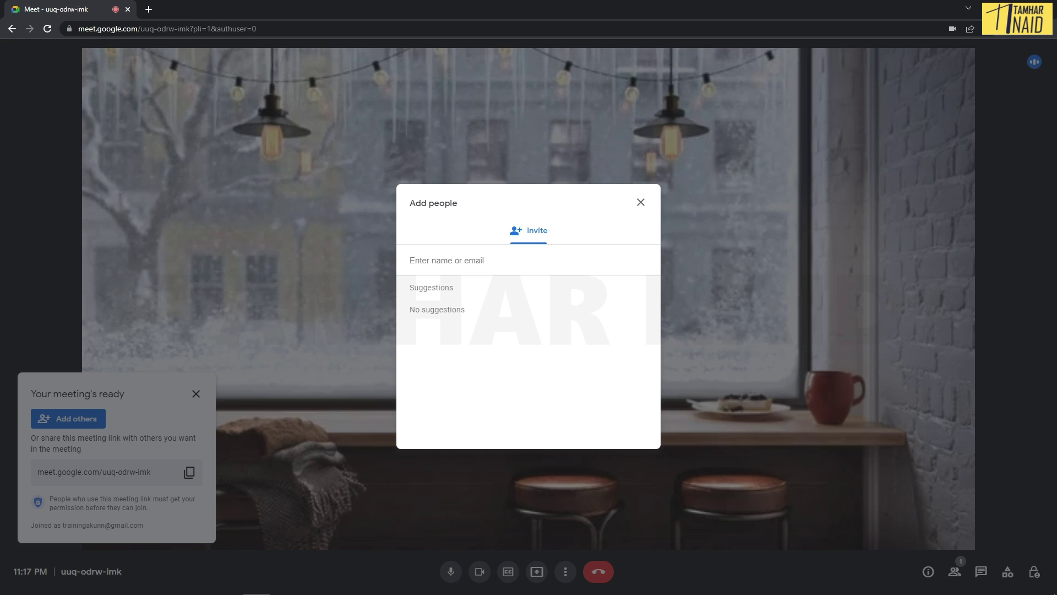
key(Escape)
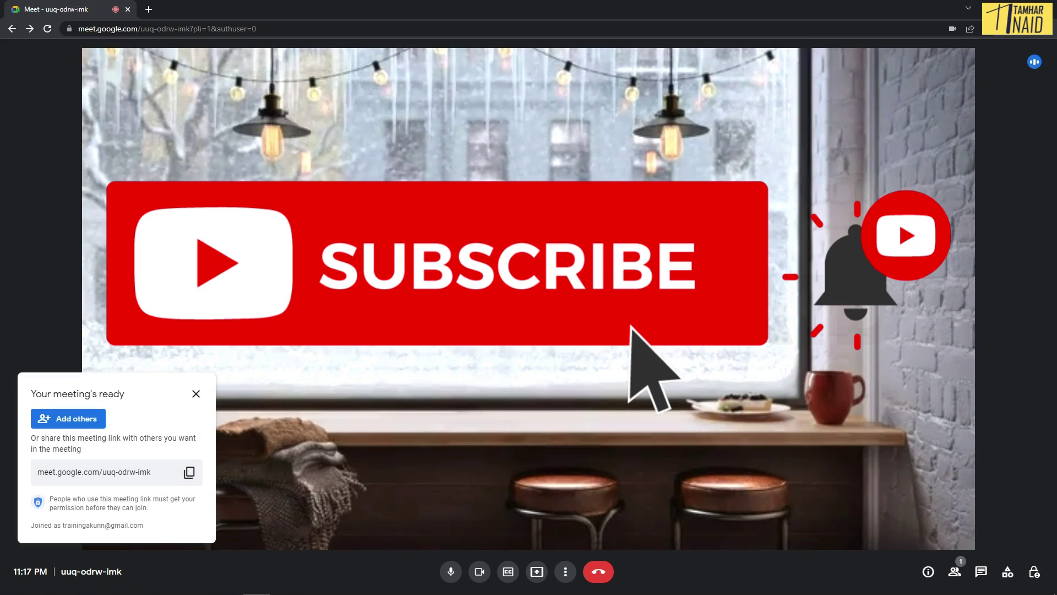
key(Escape)
key(ctrl+d)
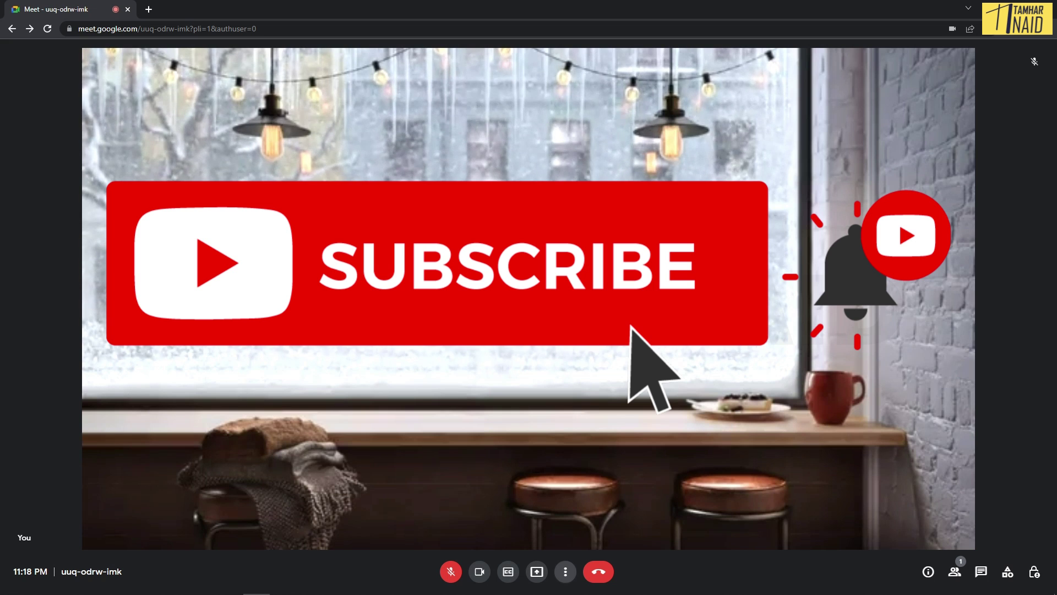